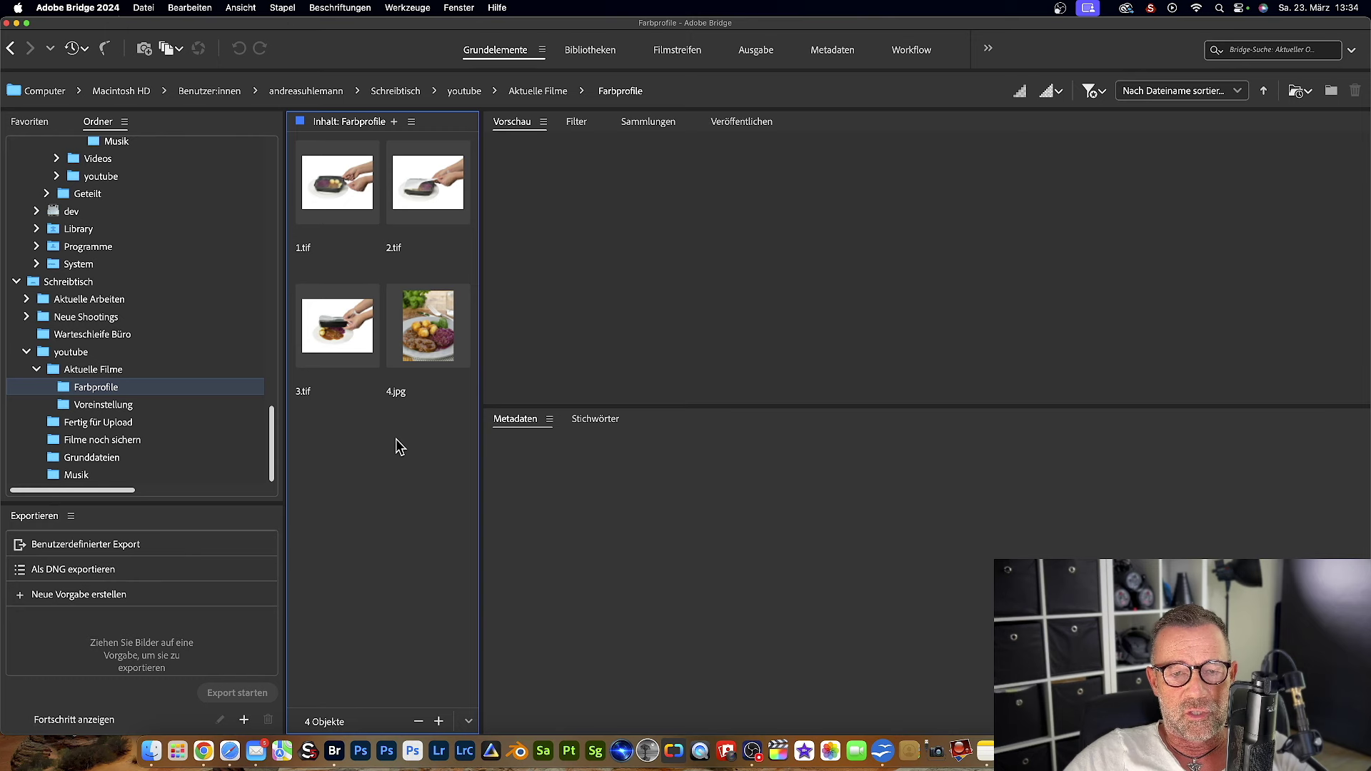
Select 1.tif in the Farbprofile folder to show its ISO Coated v2 (ECI) CMYK metadata
left_click(330, 183)
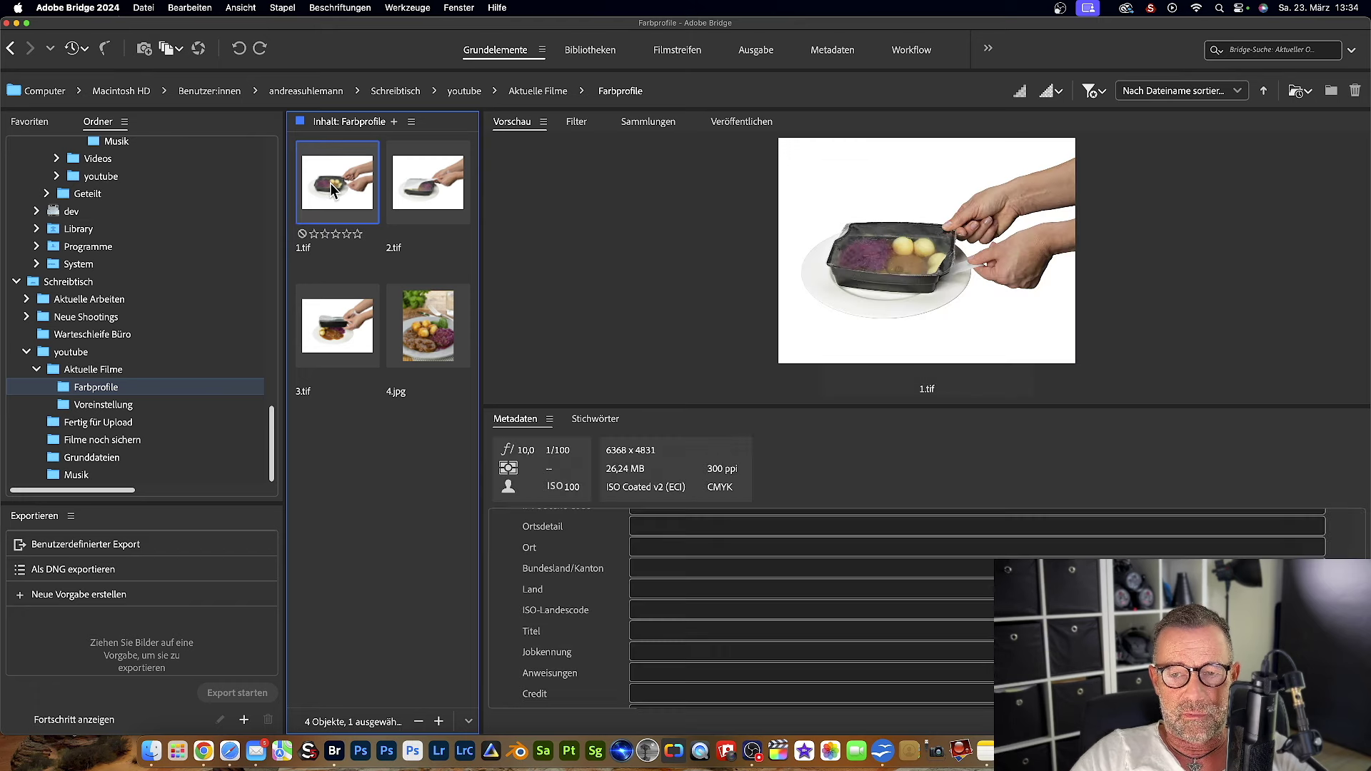
Preview 1.tif full-screen and step through the photos to 4.jpg, the roast with dumplings
key("space")
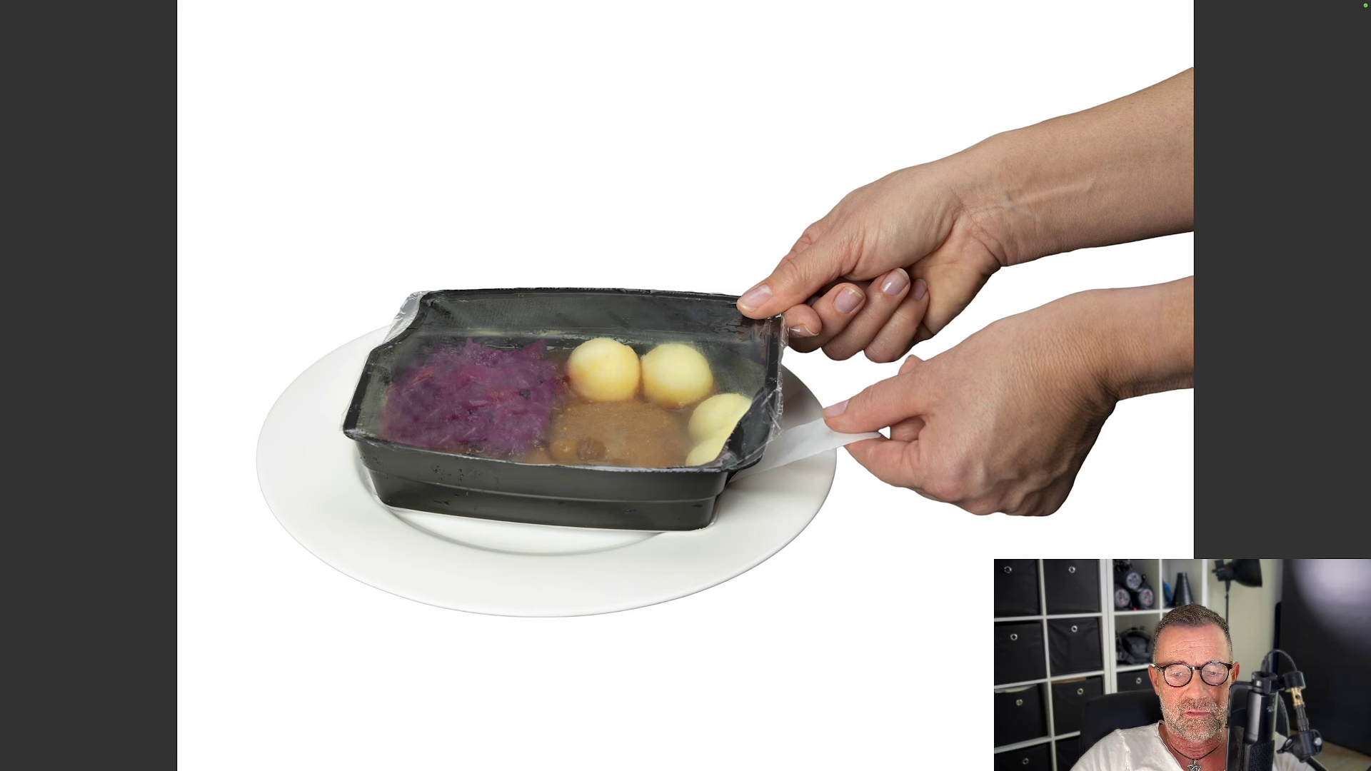
key("Right")
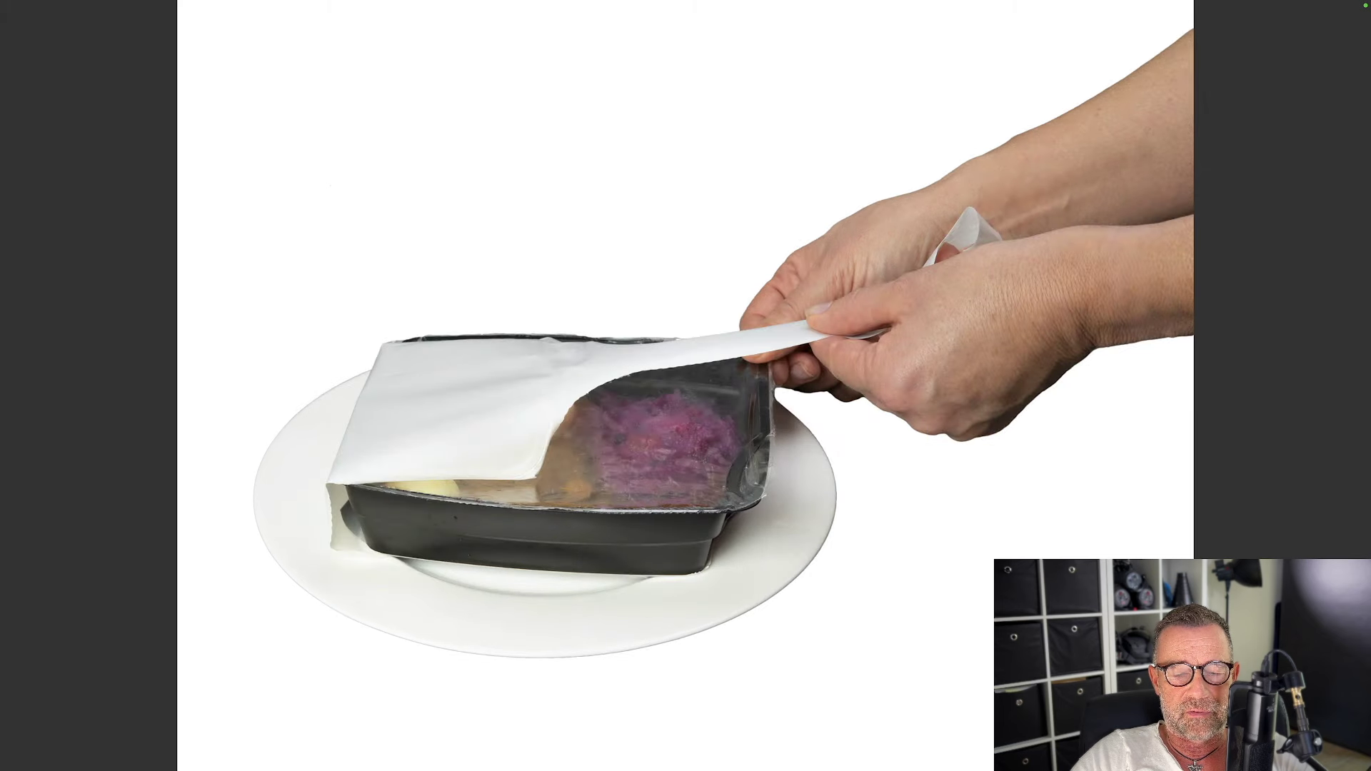
key("Right")
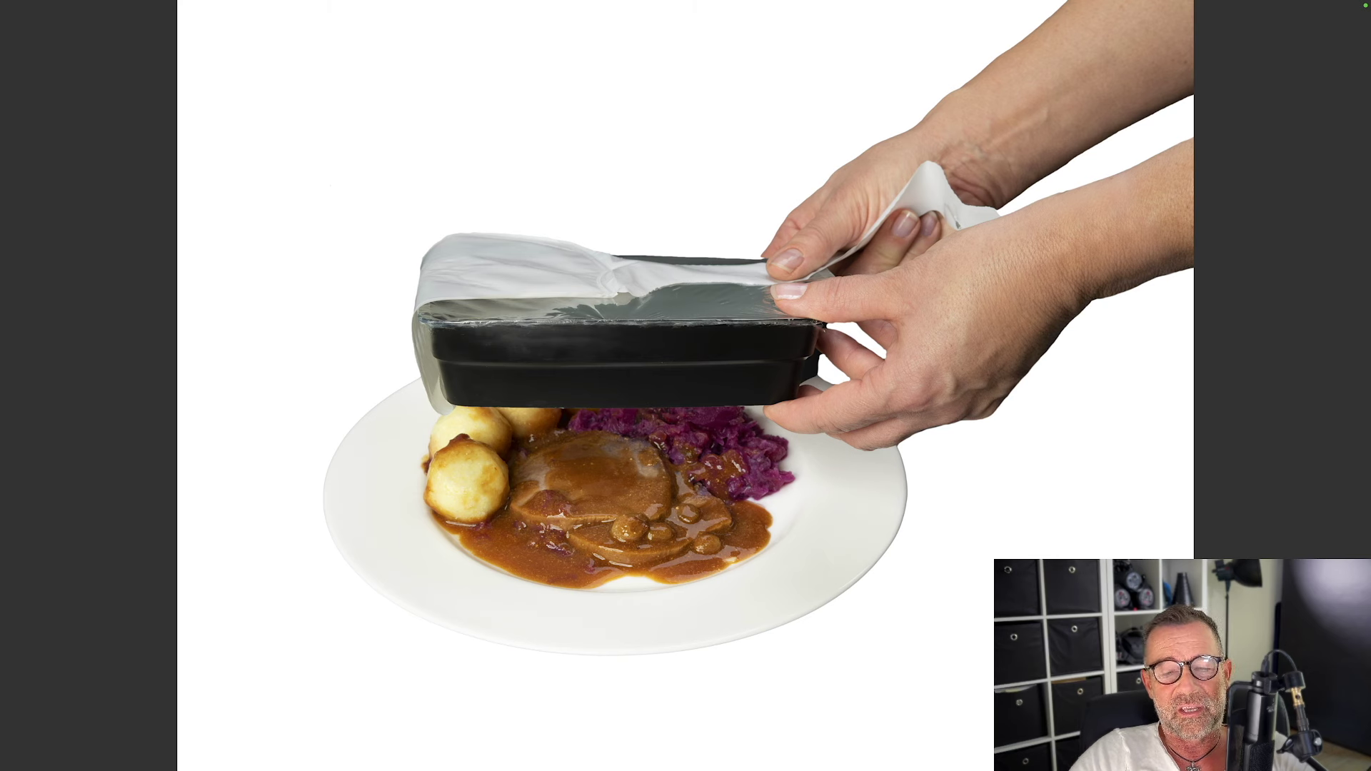
key("Right")
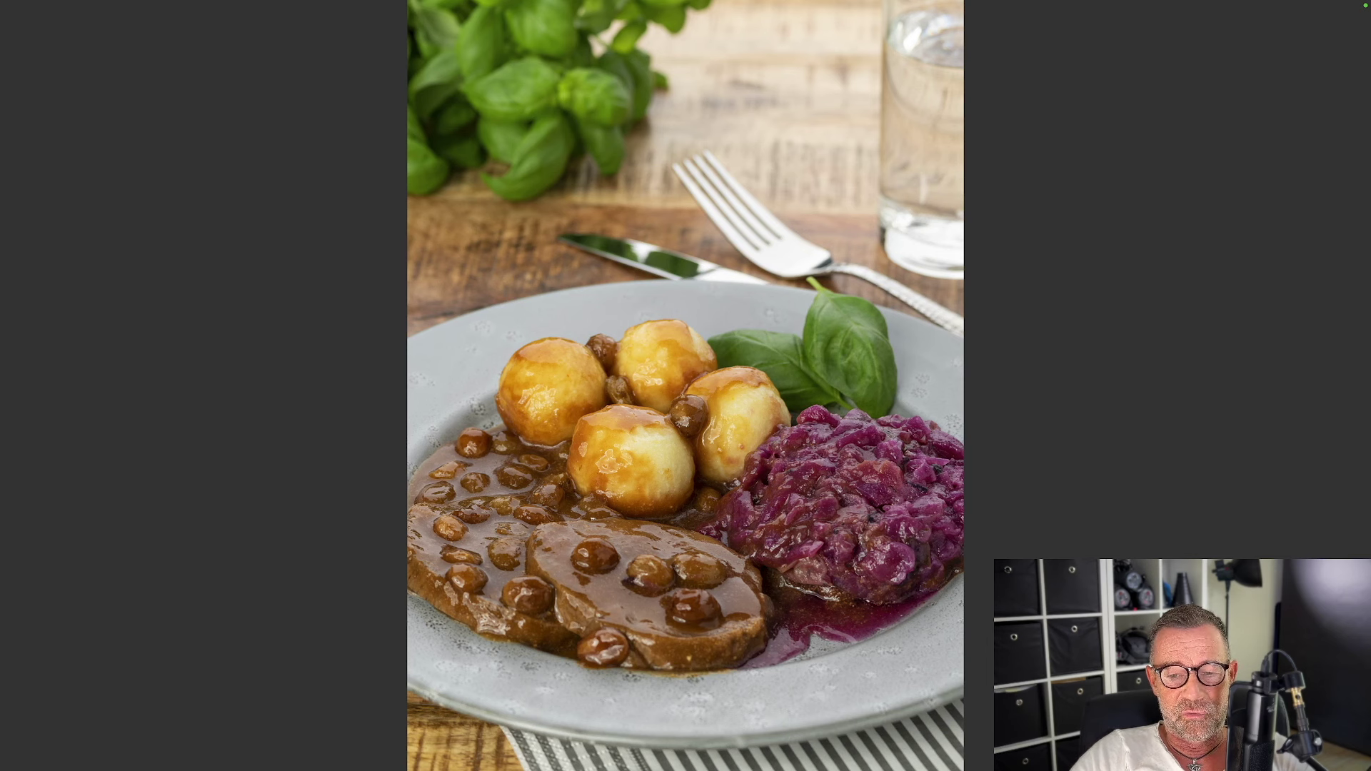
Exit full-screen and compare the colour profiles of 1.tif, 2.tif, 4.jpg, then 3.tif
key("space")
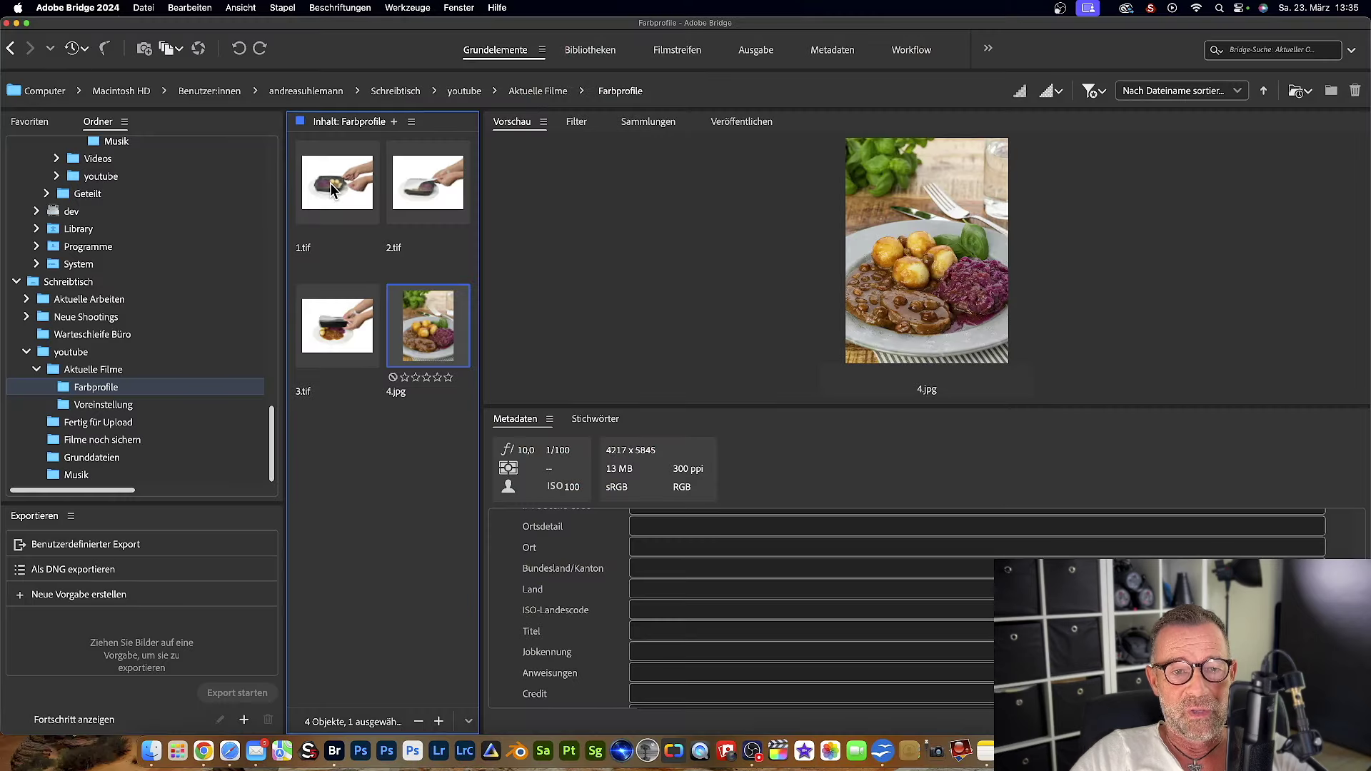
left_click(355, 193)
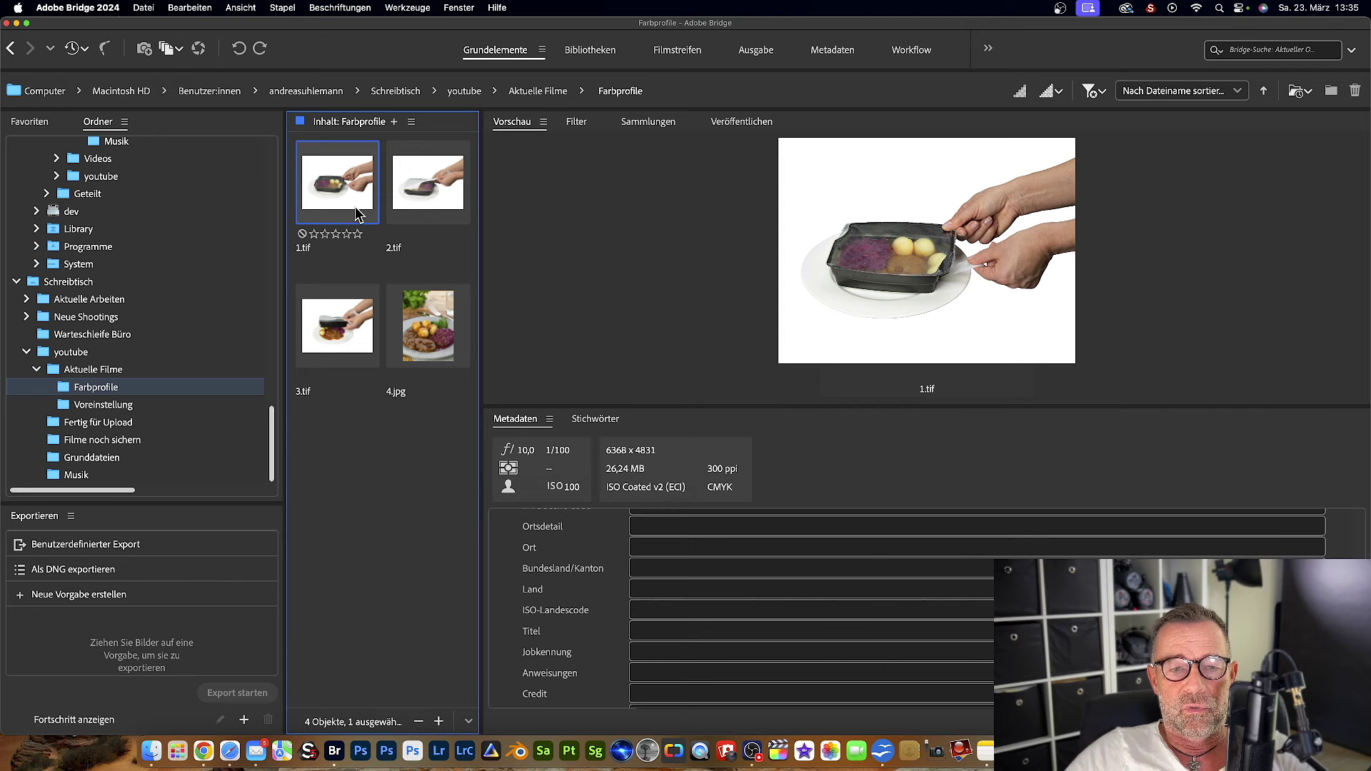
left_click(422, 197)
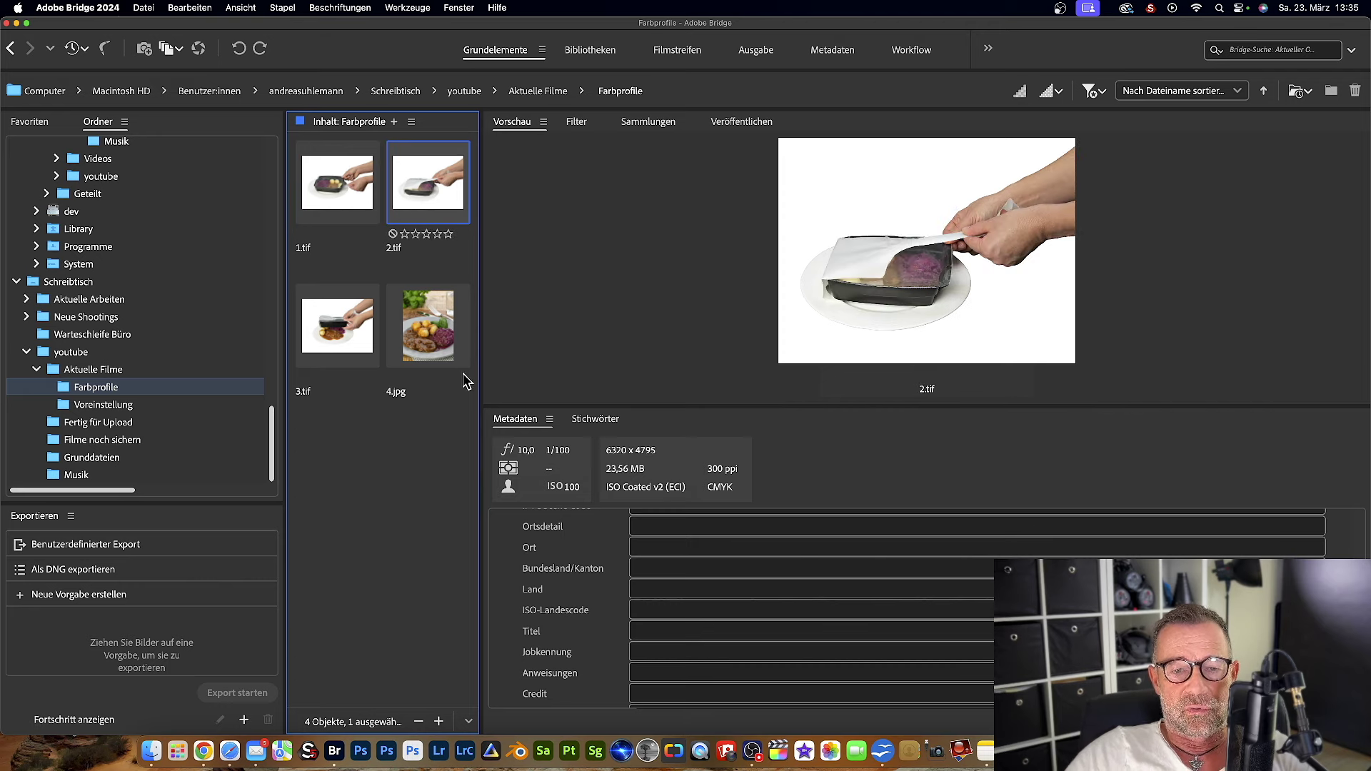
left_click(429, 329)
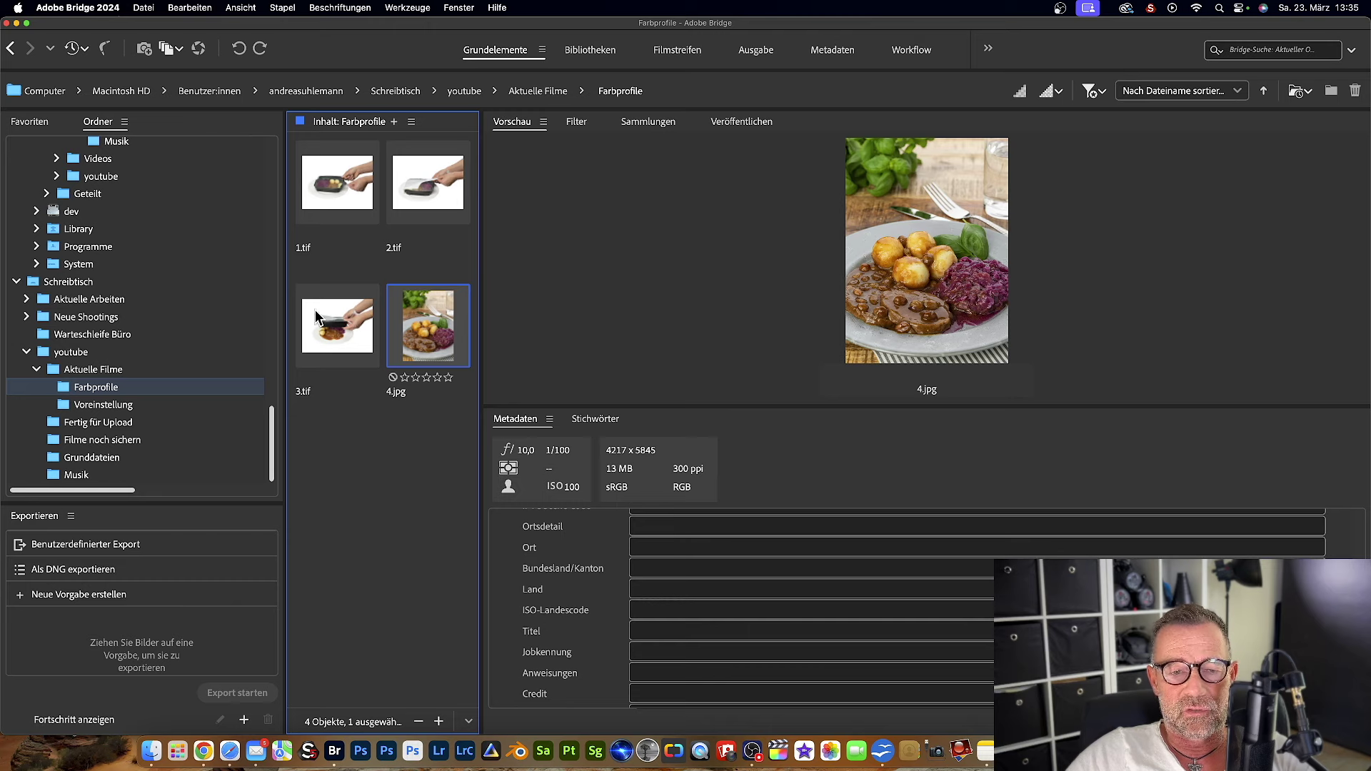
left_click(343, 327)
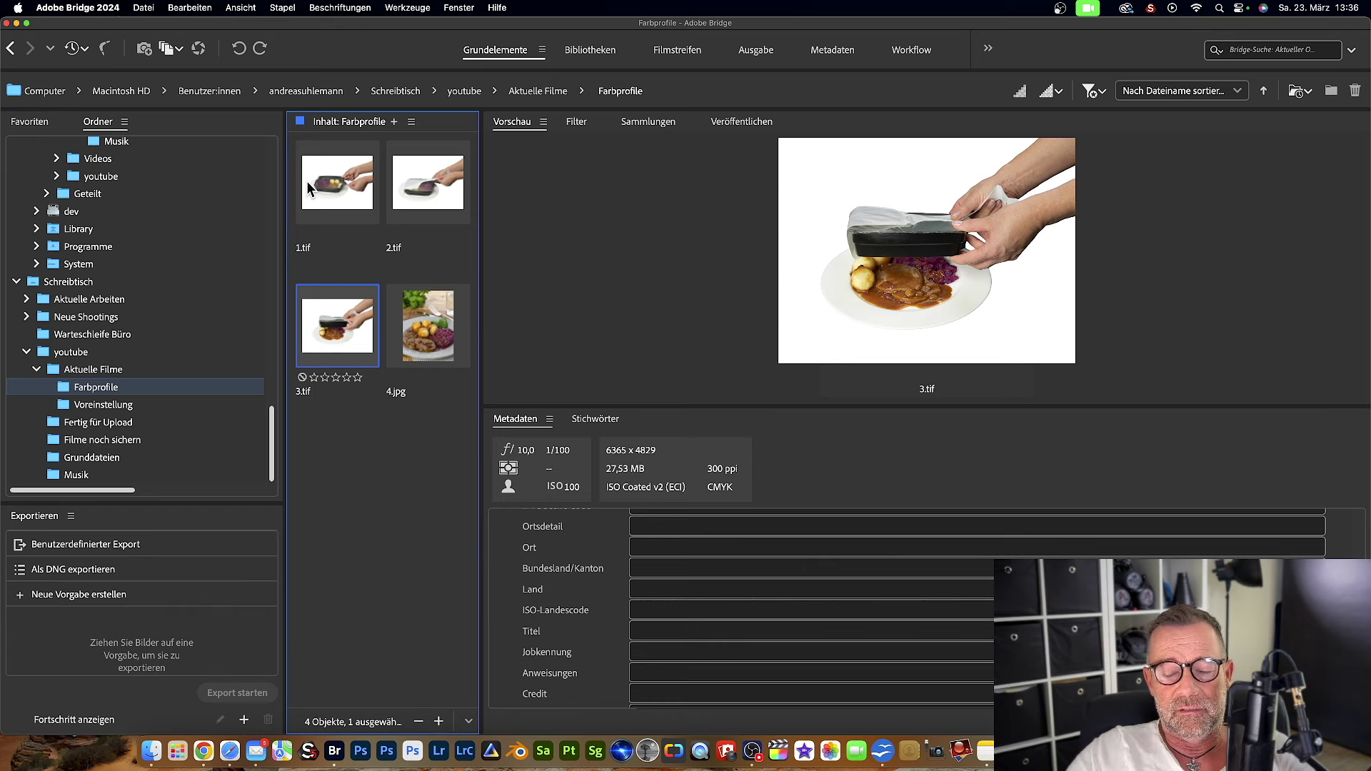
Review the Metadaten details of 3.tif, 4.jpg (RGB) and 1.tif (CMYK)
left_click(620, 492)
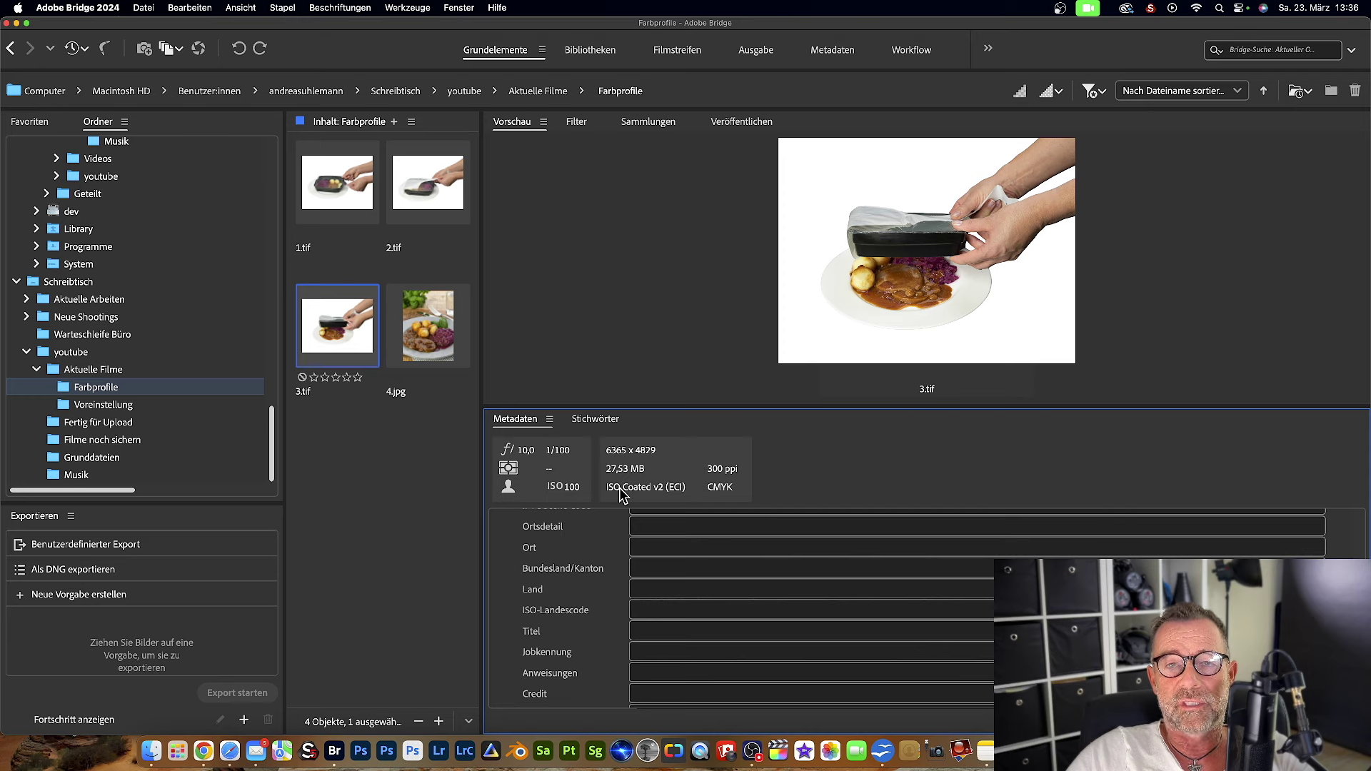
left_click(332, 437)
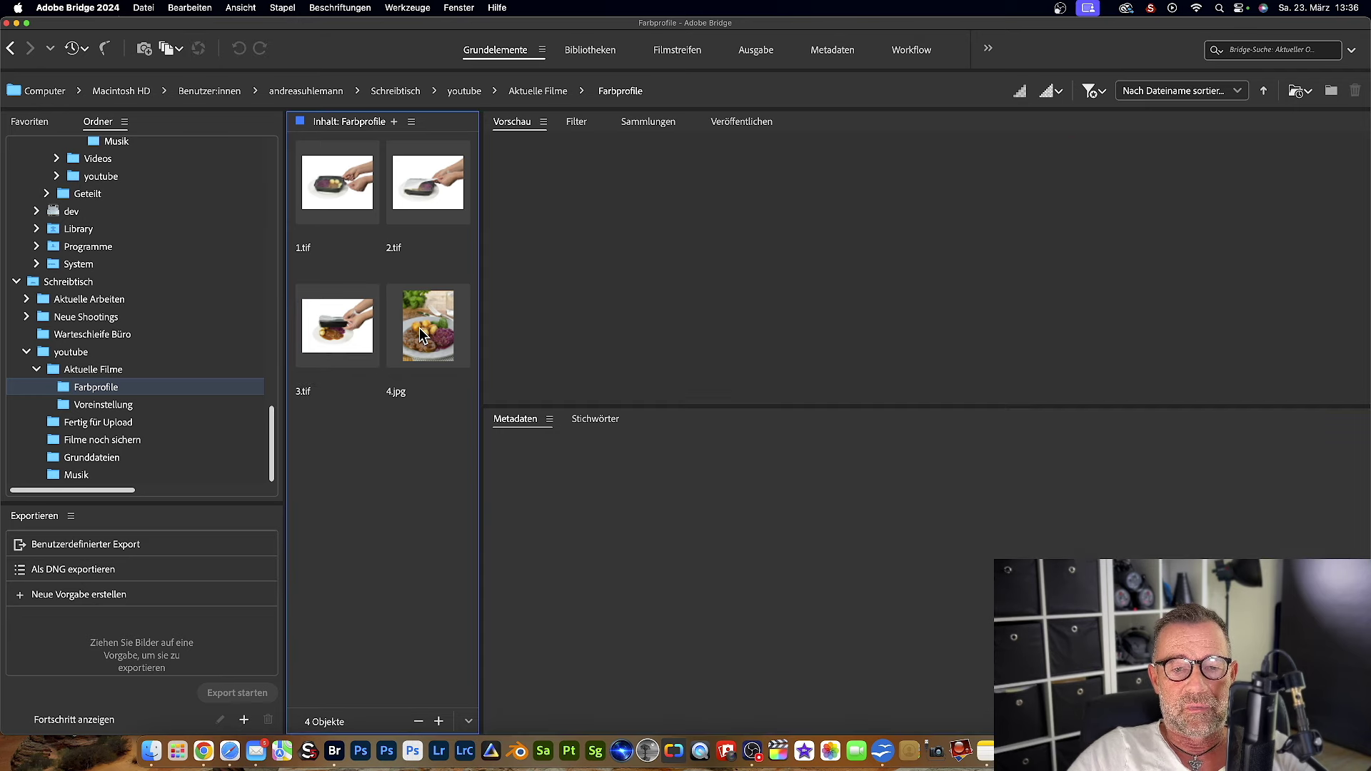
left_click(421, 334)
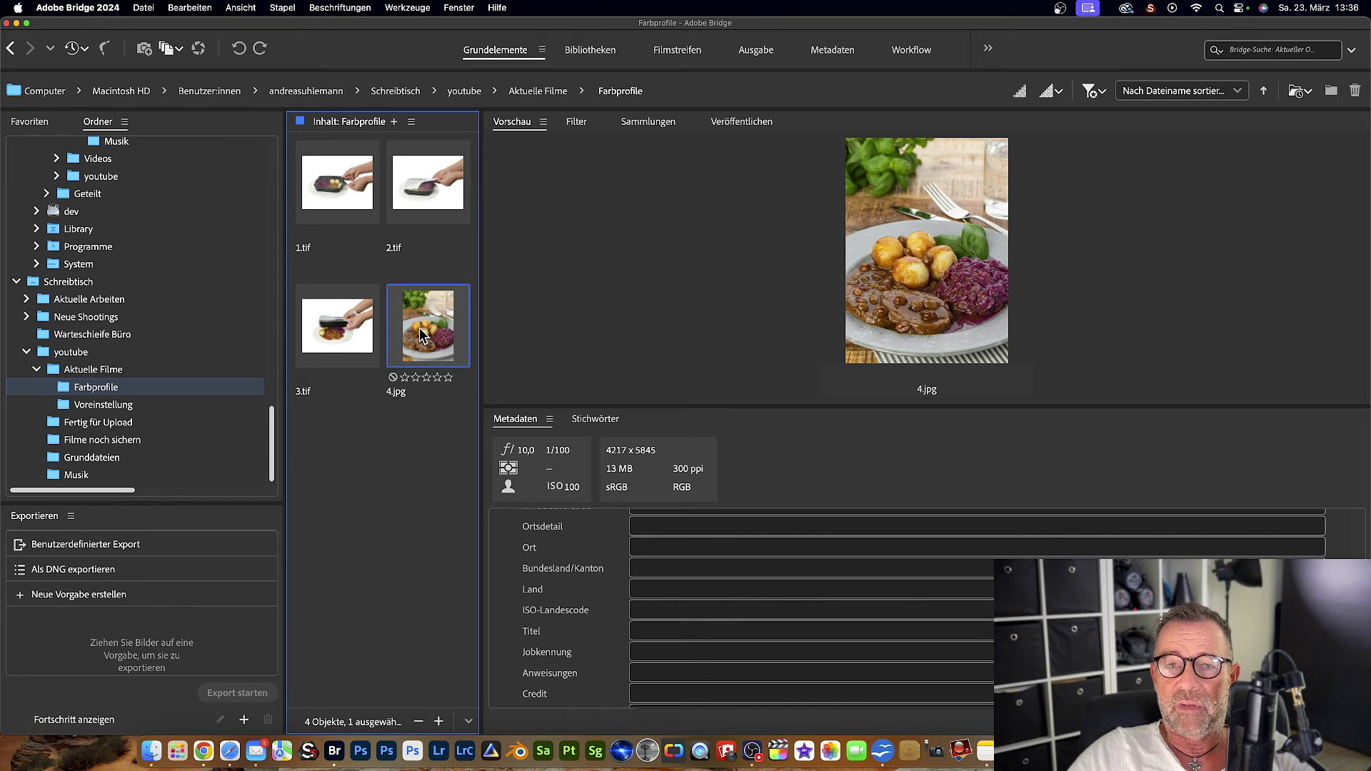
left_click(326, 205)
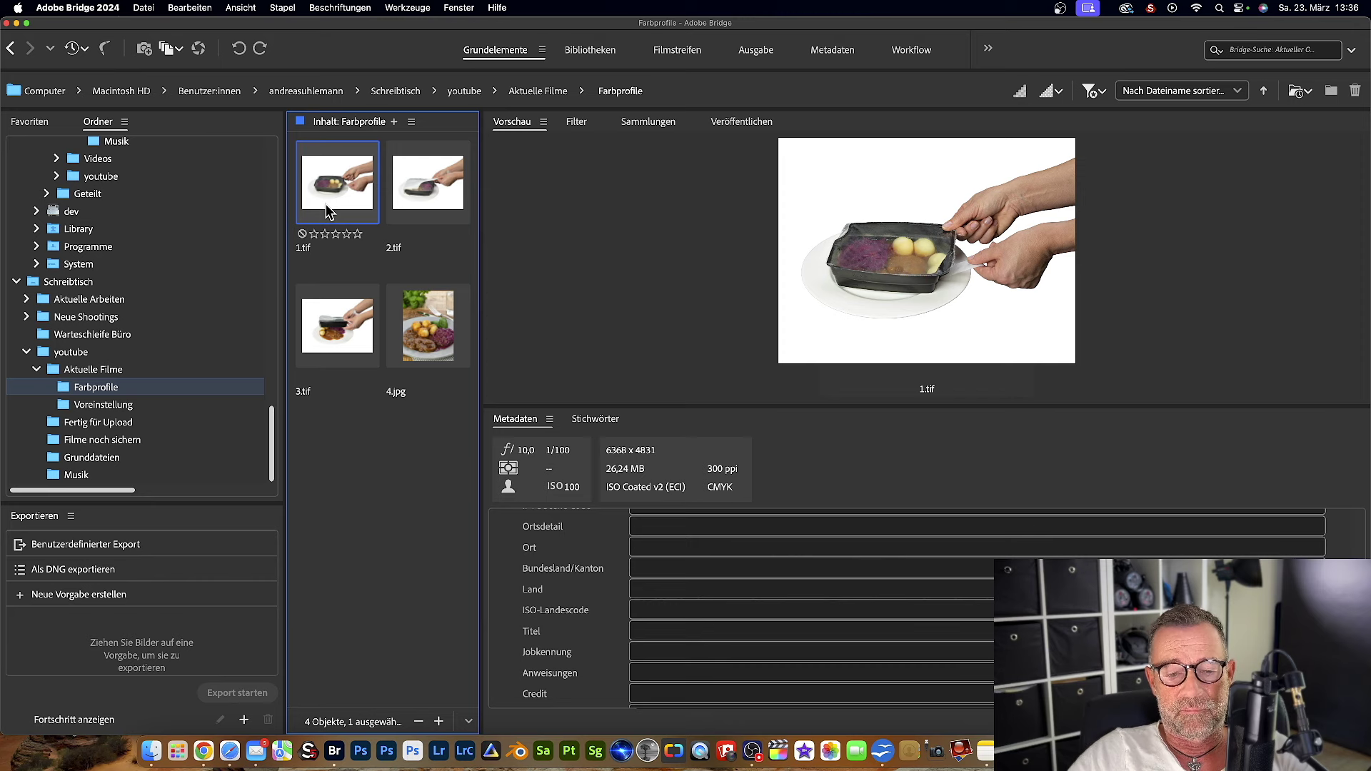
Launch 4.jpg from Bridge into Photoshop
left_click(432, 327)
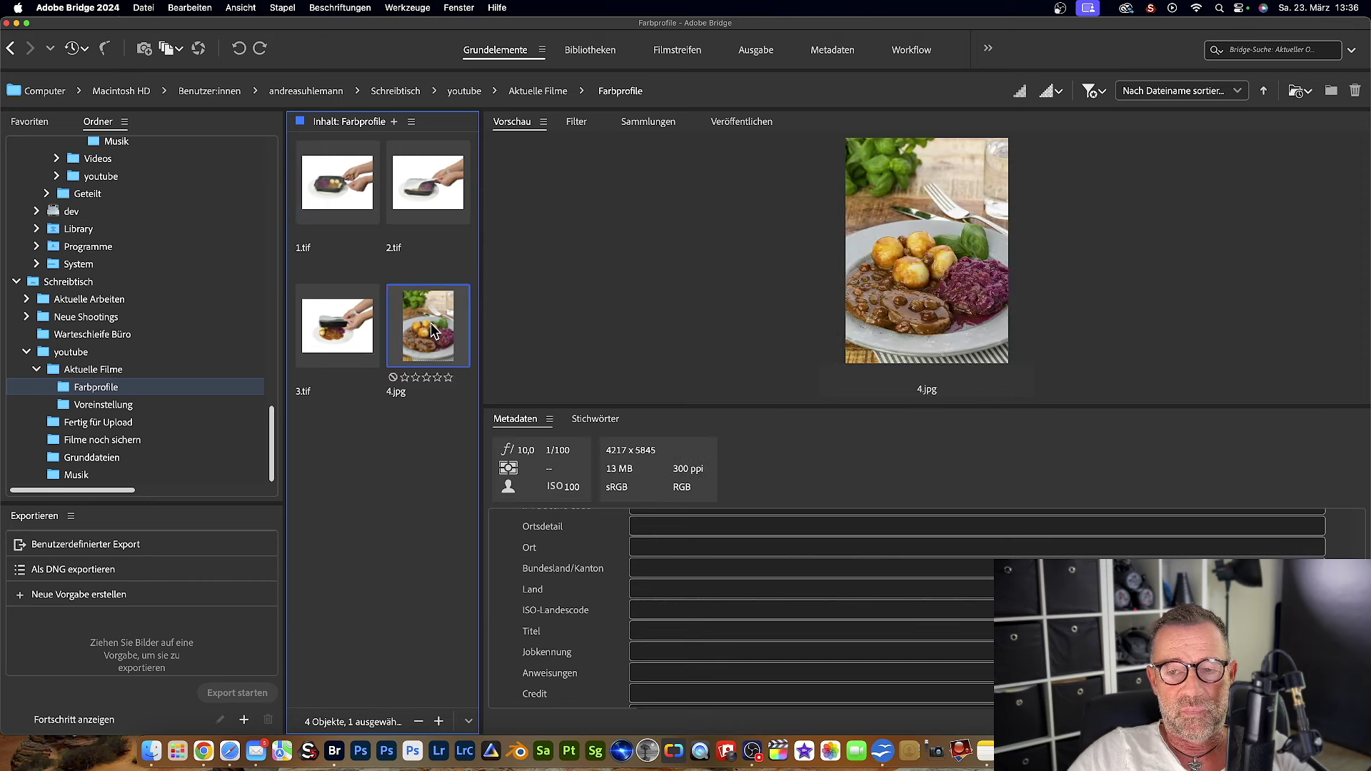
double_click(432, 329)
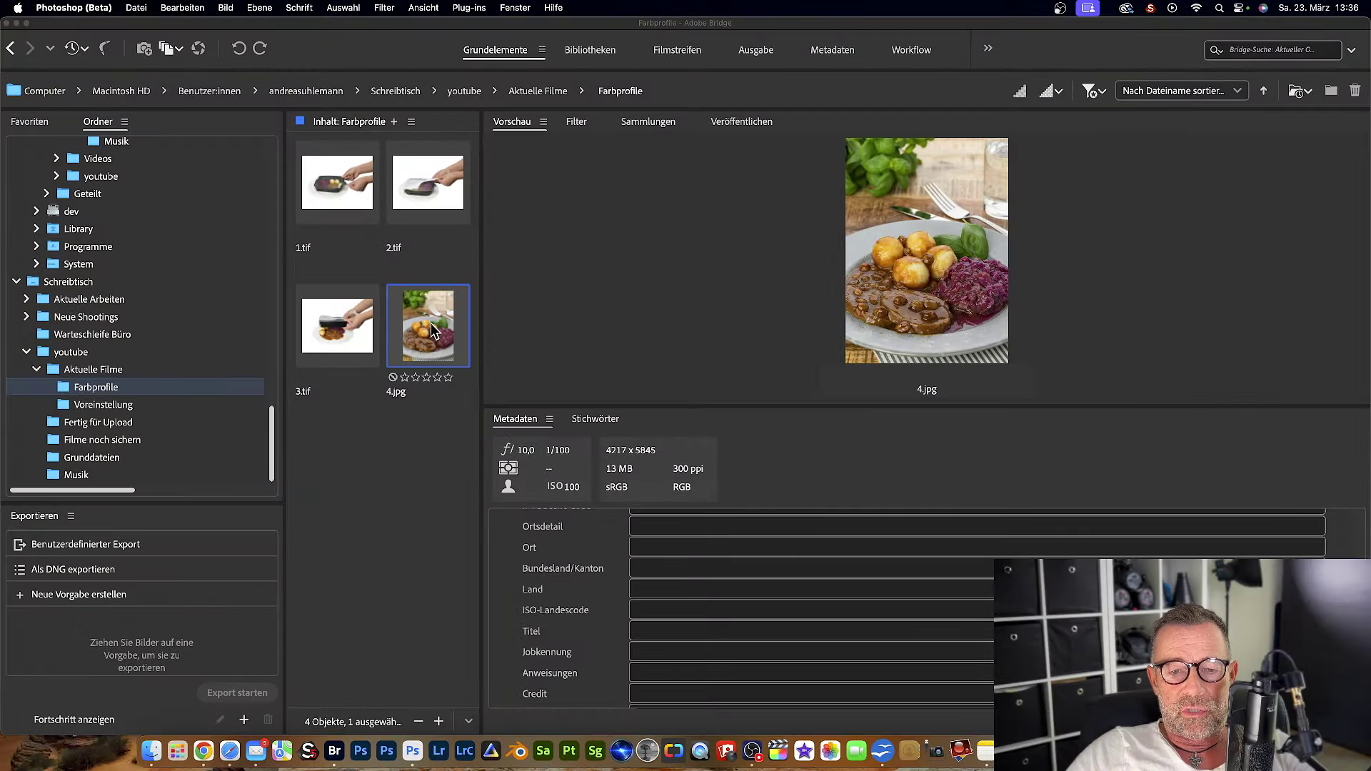
double_click(432, 331)
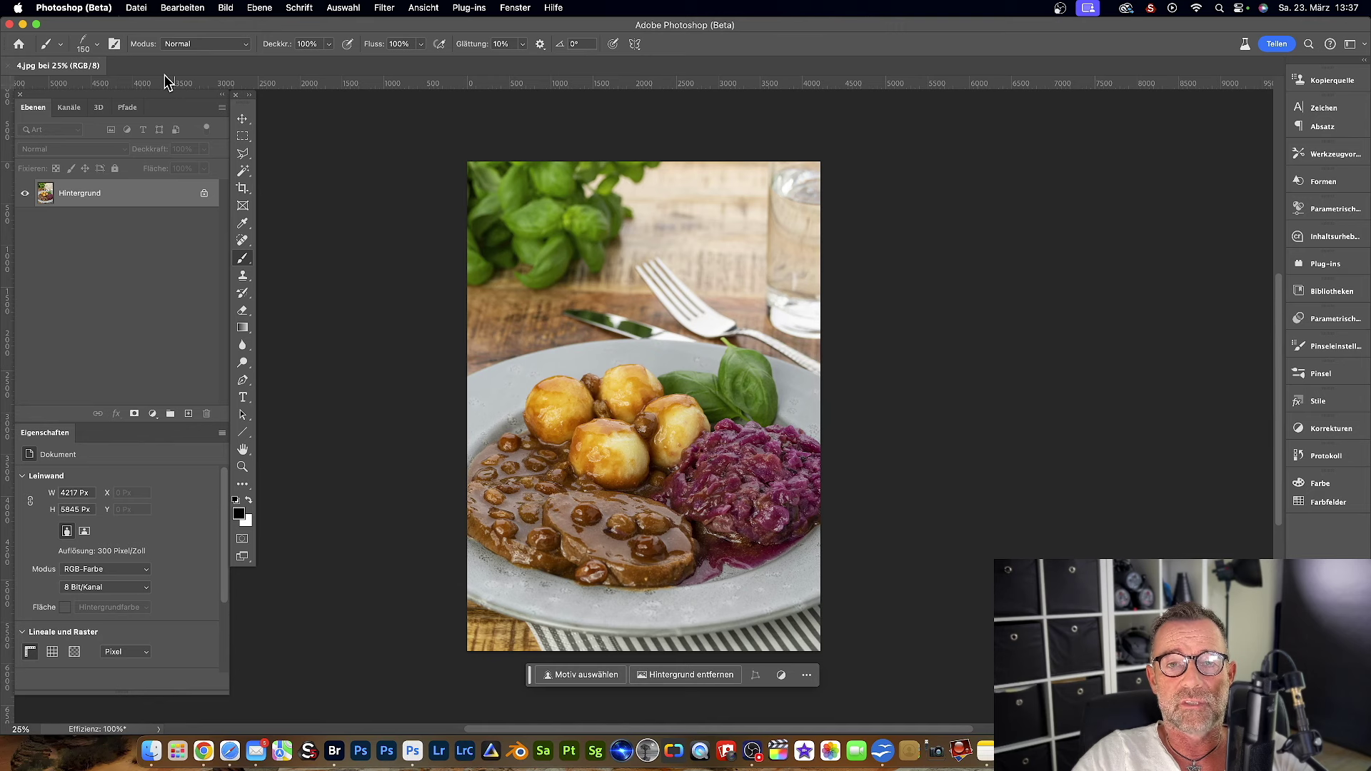
Browse the In Profil umwandeln destination profiles for 4.jpg, then cancel without converting
left_click(183, 8)
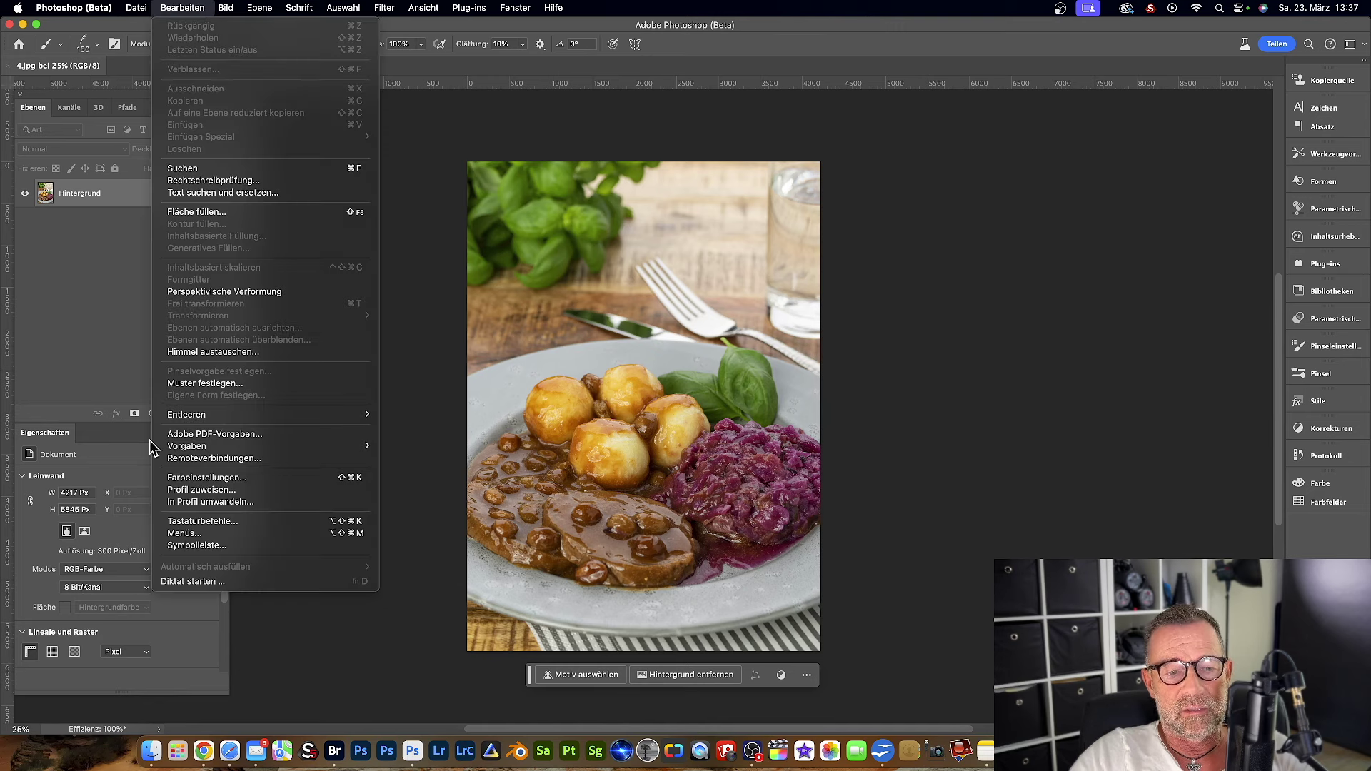
left_click(202, 502)
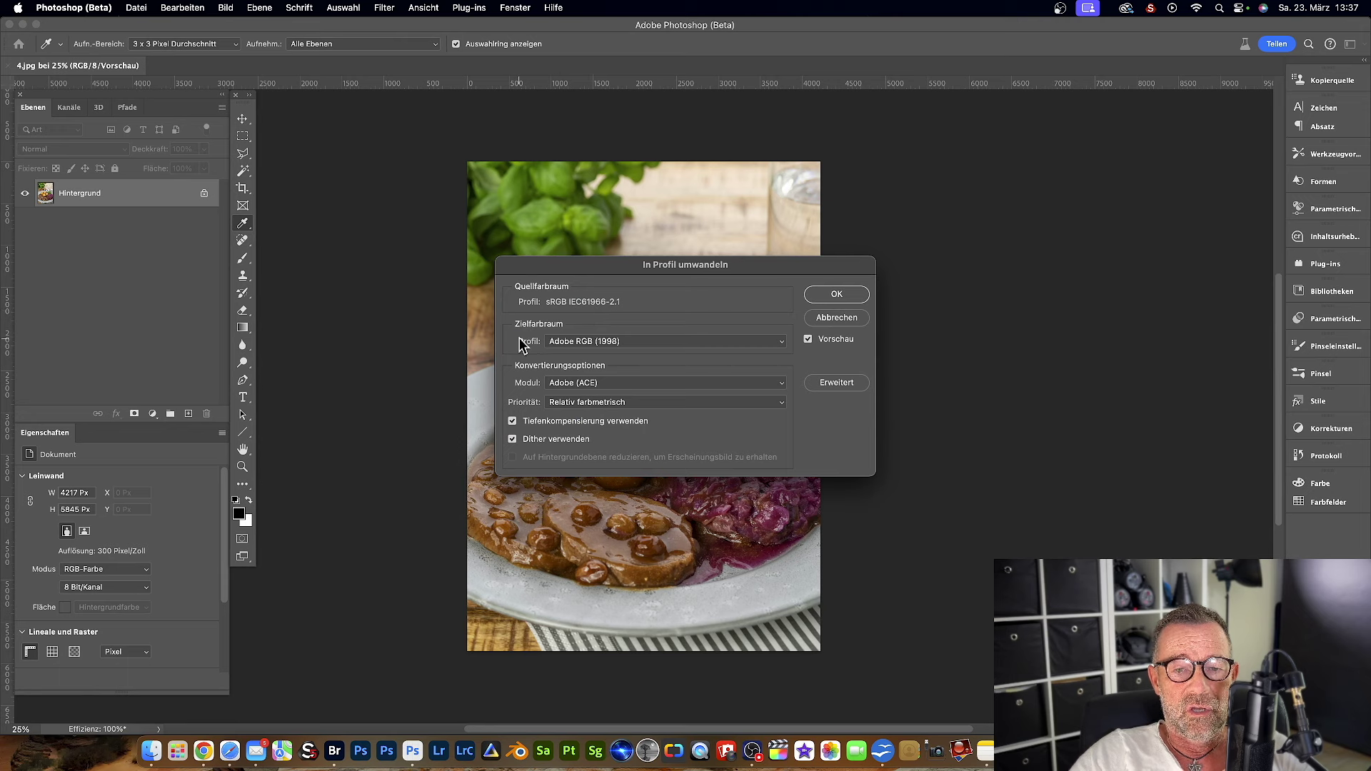
left_click(782, 344)
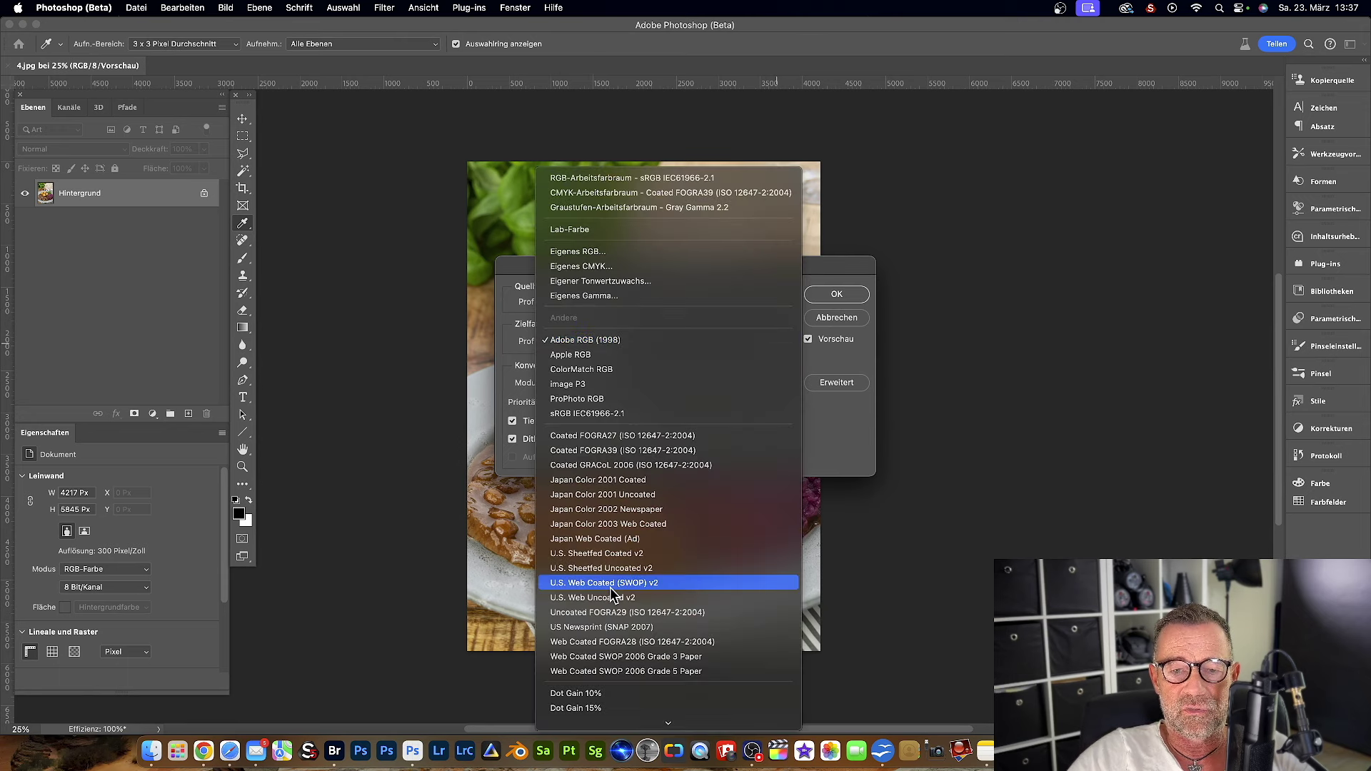
scroll(610, 588, "down", 1)
scroll(610, 587, "down", 3)
scroll(610, 587, "down", 2)
scroll(610, 587, "down", 2)
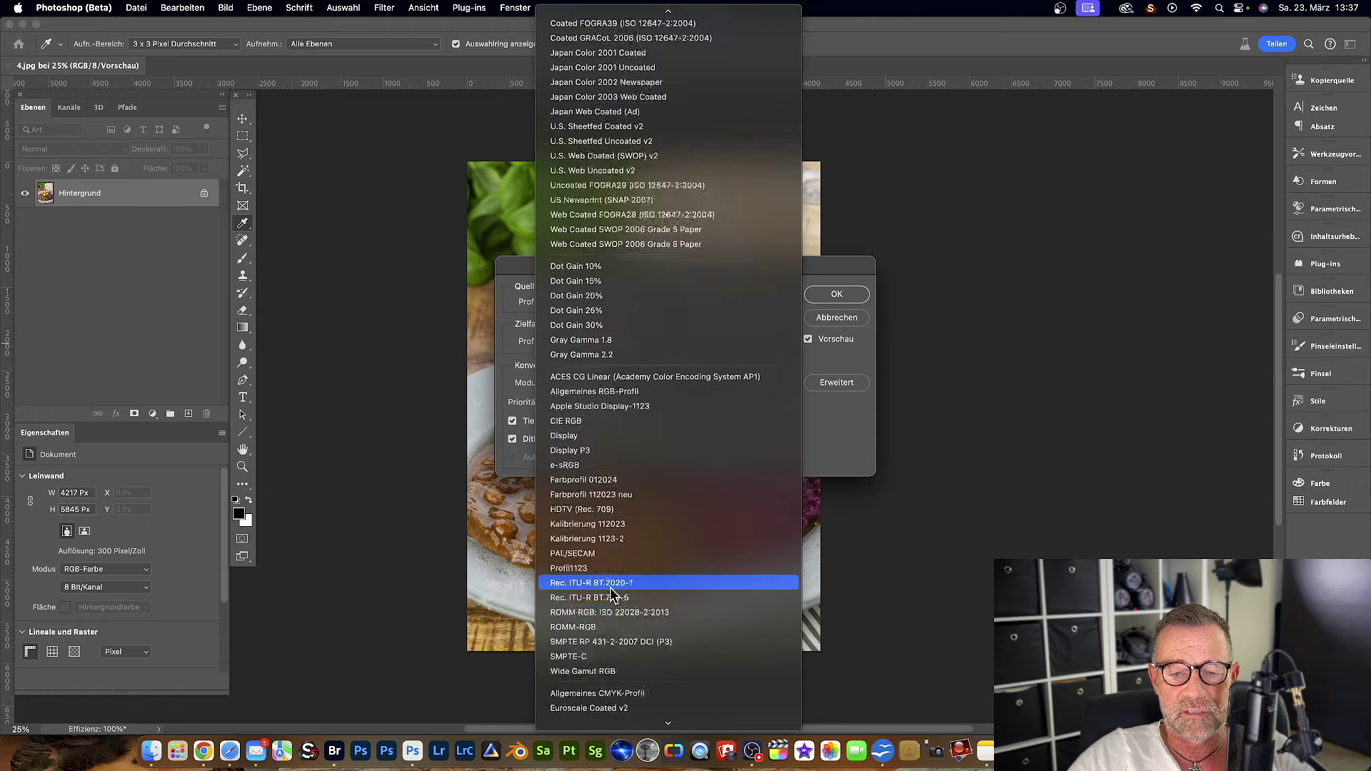
scroll(611, 592, "down", 3)
scroll(611, 593, "up", 5)
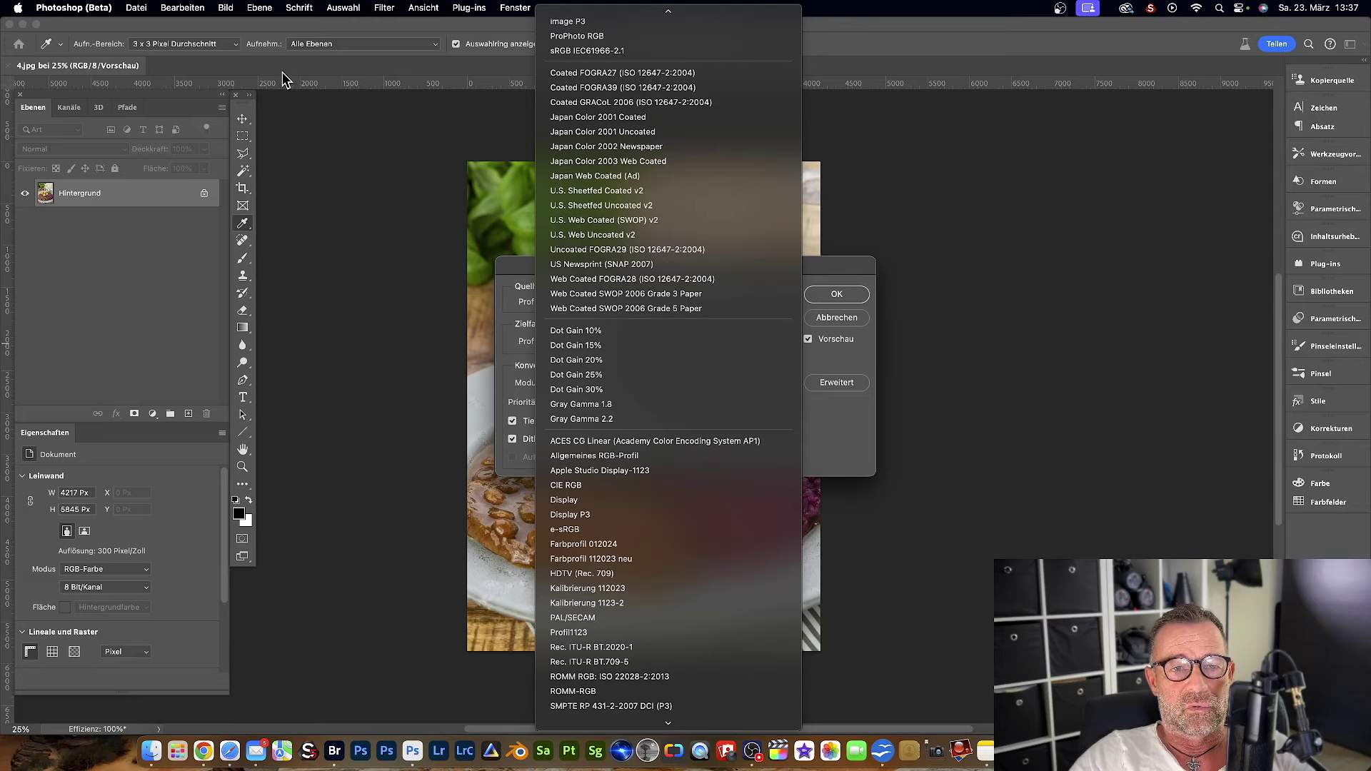
left_click(323, 24)
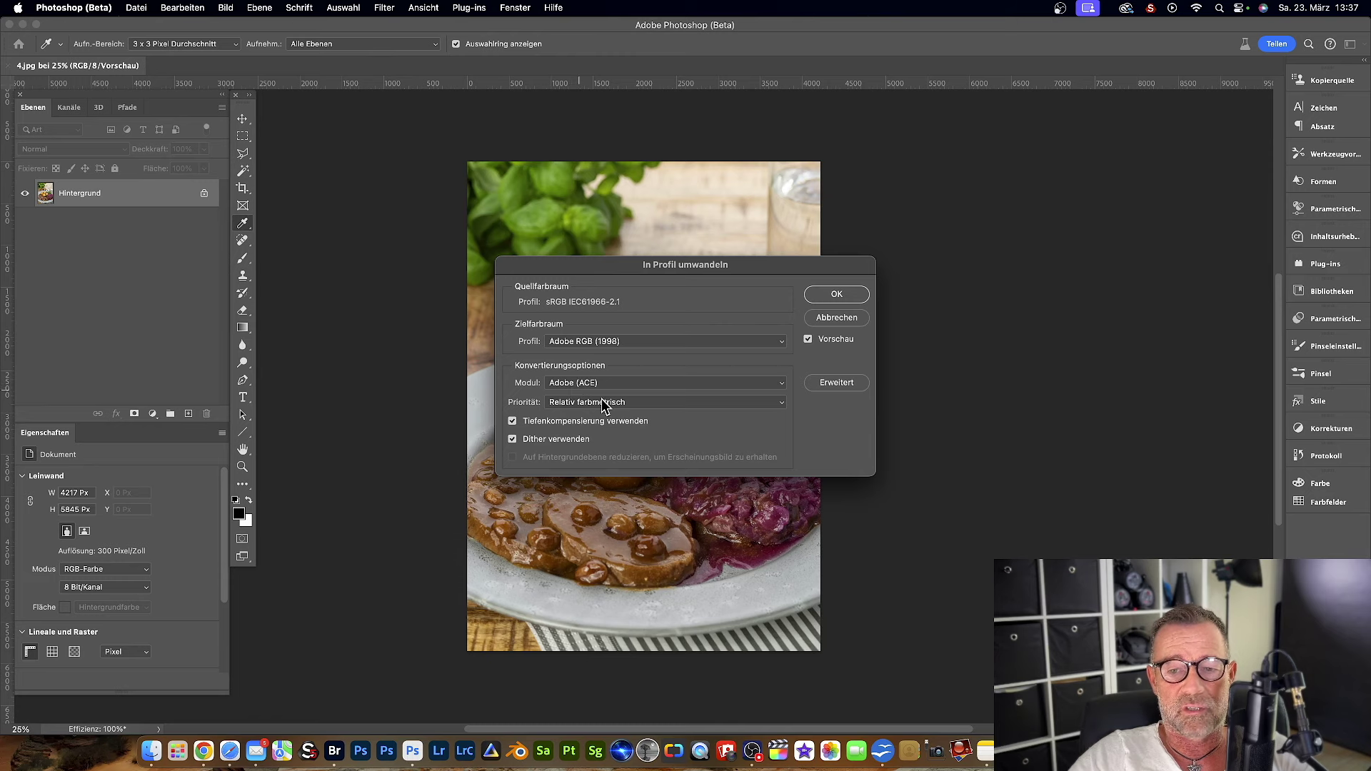
left_click(843, 319)
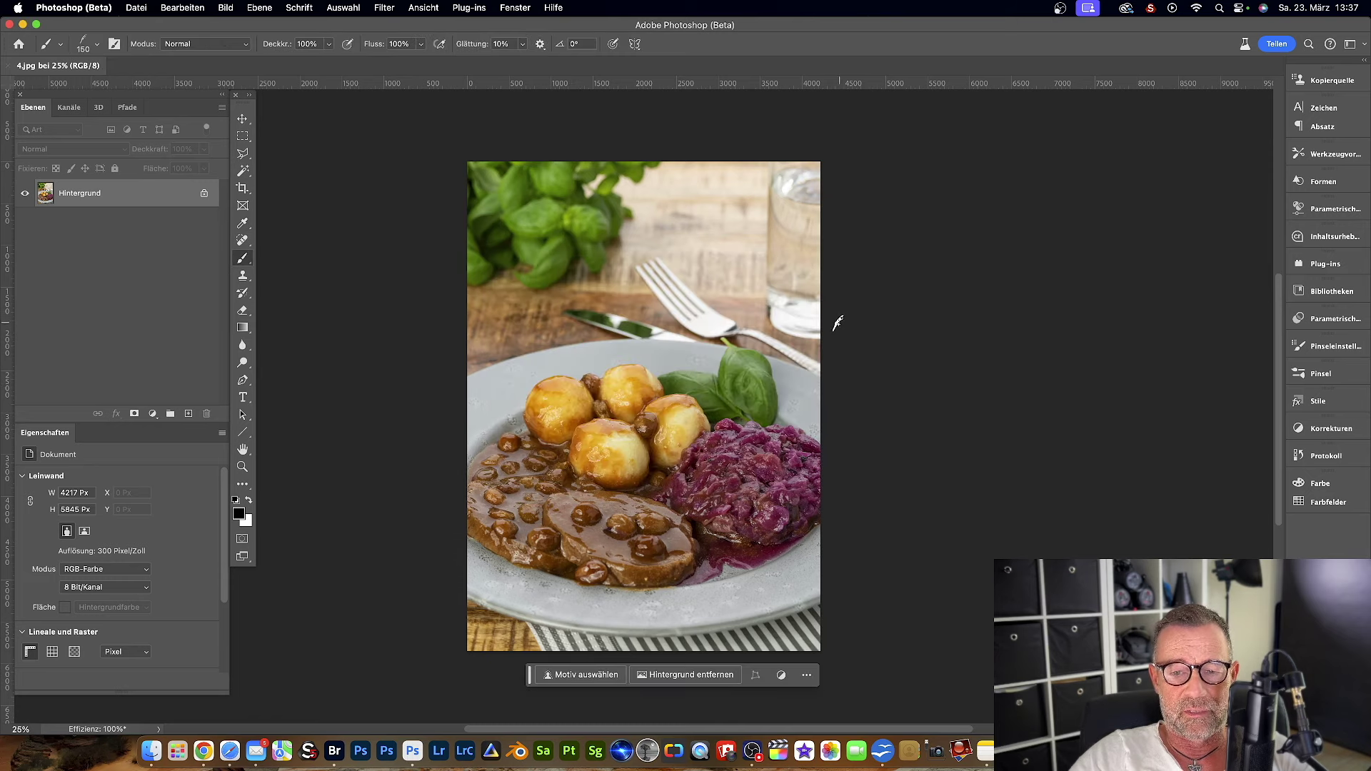
Quit Photoshop (Beta) and hide Bridge from the Dock
right_click(407, 739)
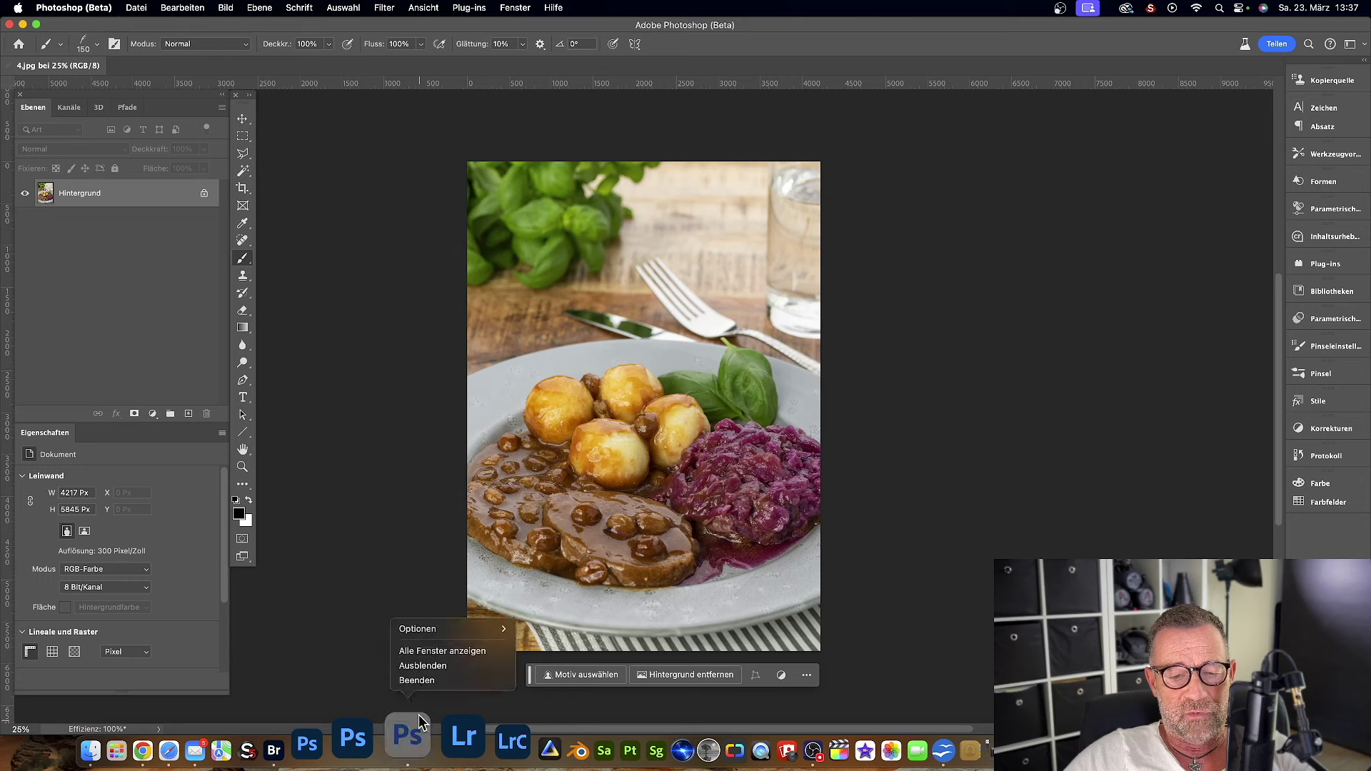
left_click(418, 681)
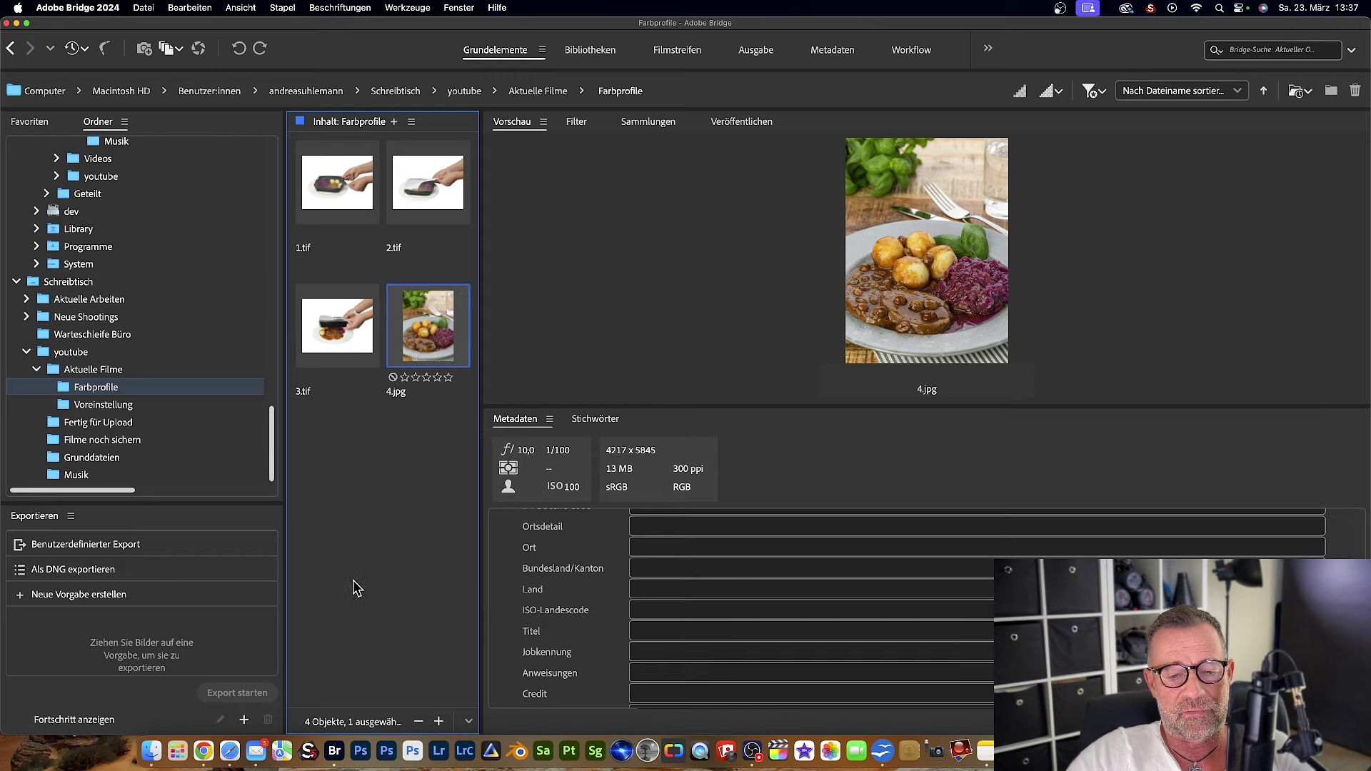
right_click(328, 734)
left_click(334, 665)
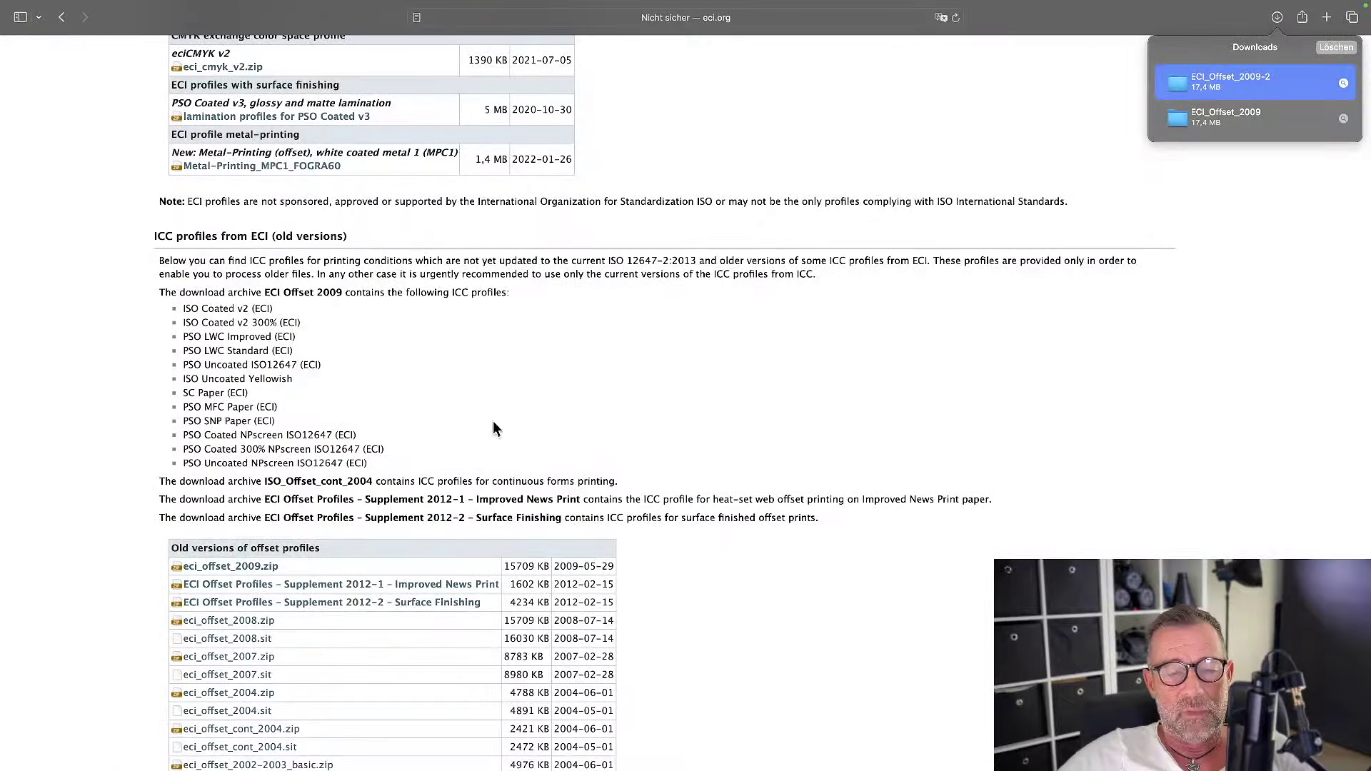
scroll(528, 254, "up", 10)
scroll(527, 254, "up", 10)
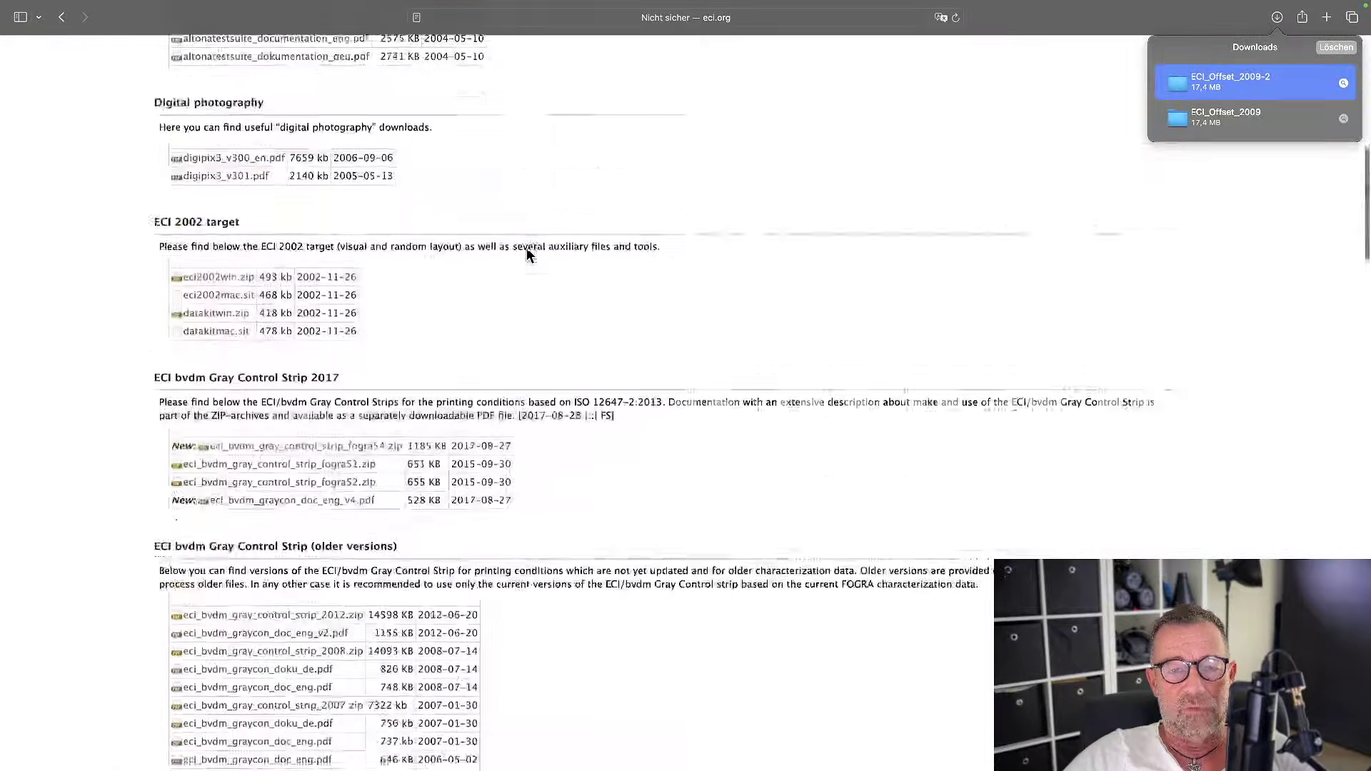
scroll(527, 254, "up", 10)
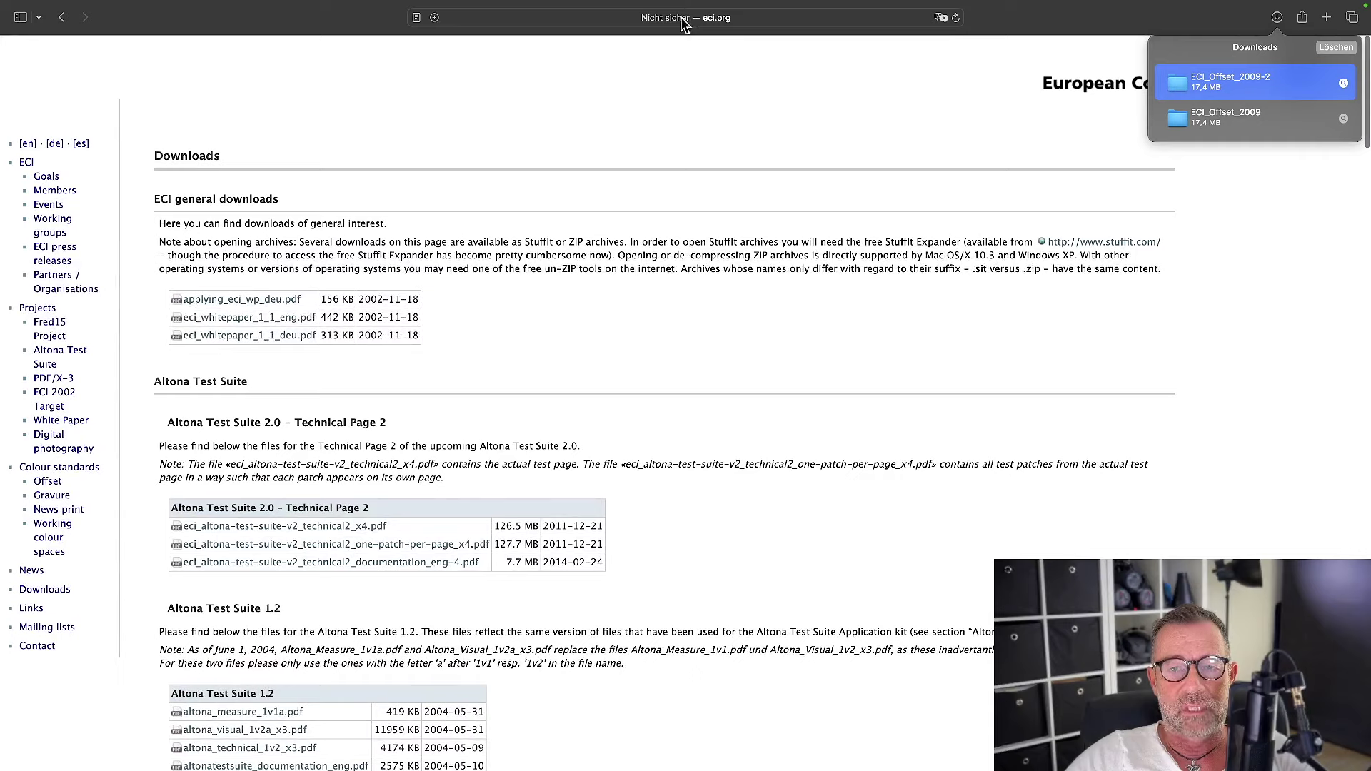
left_click(682, 20)
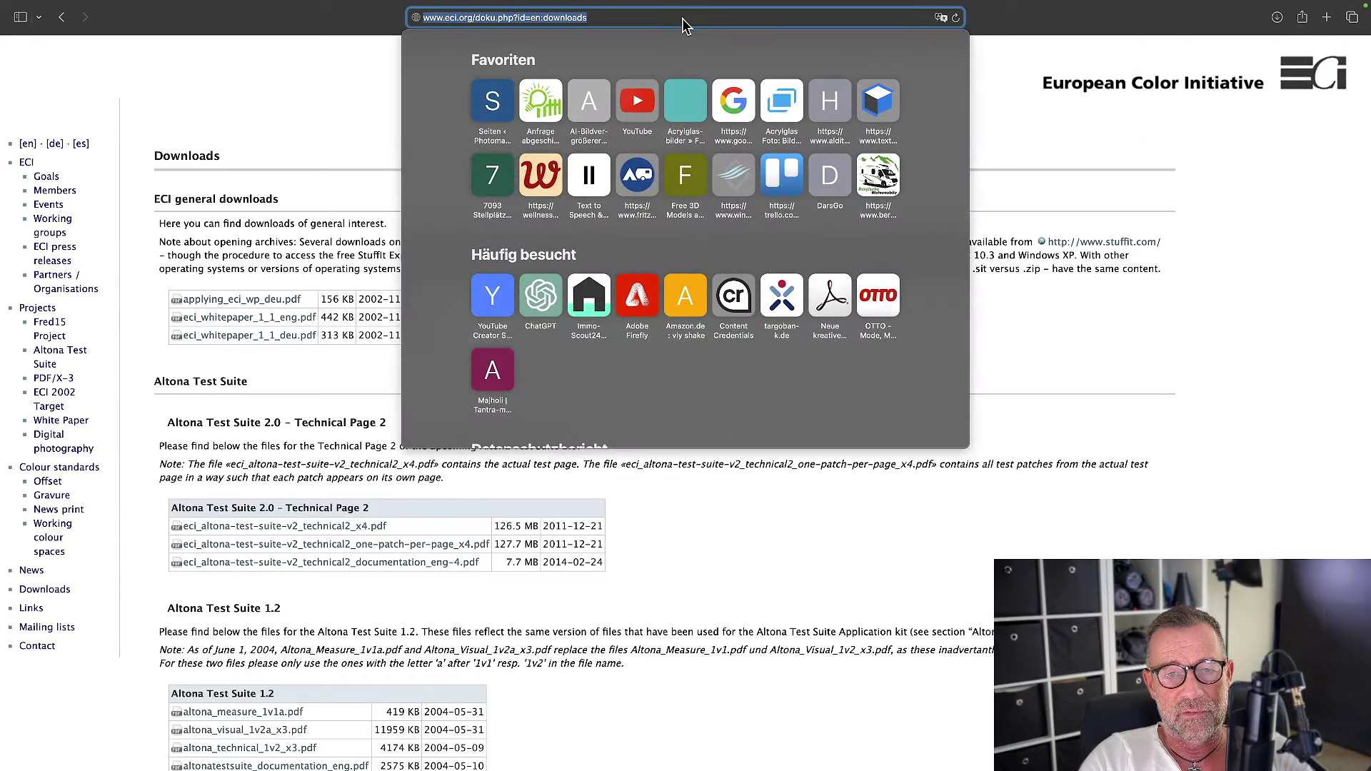
type("www.ec")
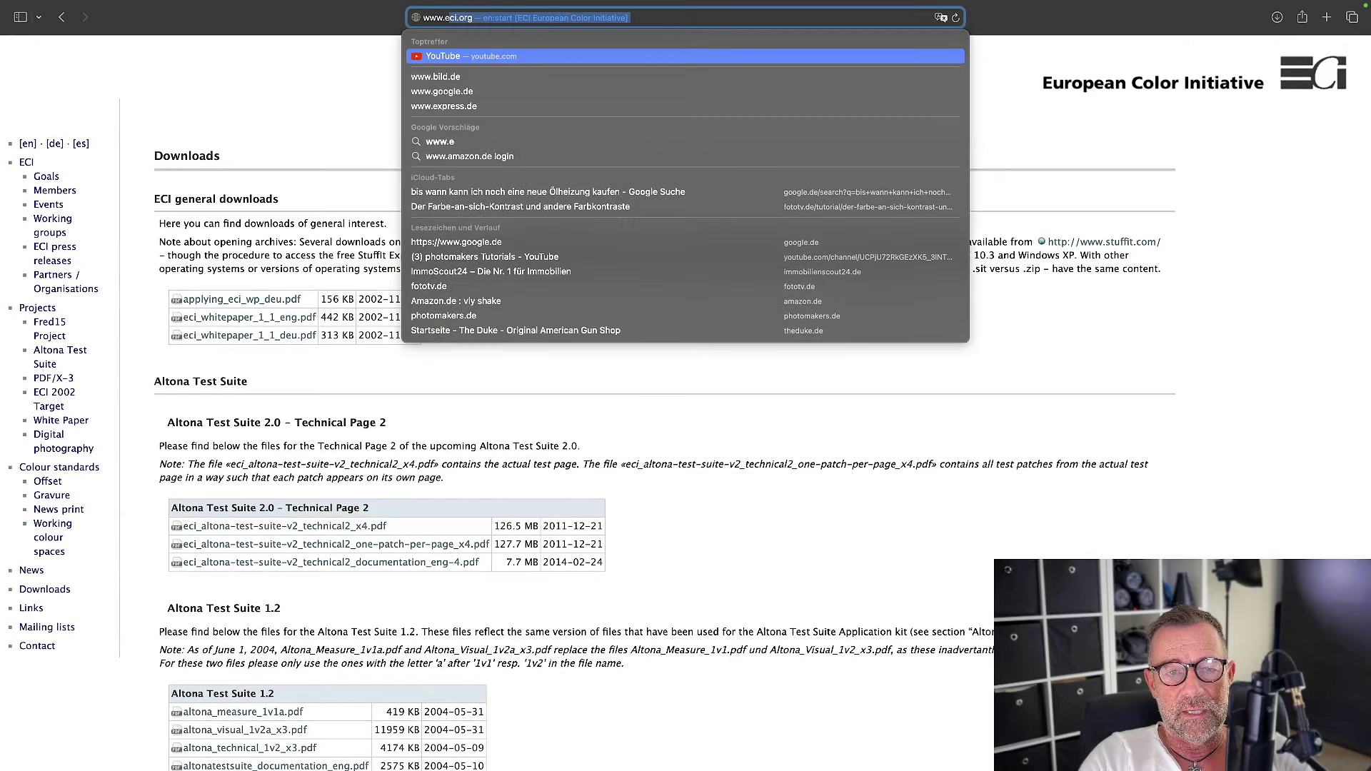
type("i.orgf")
key("BackSpace")
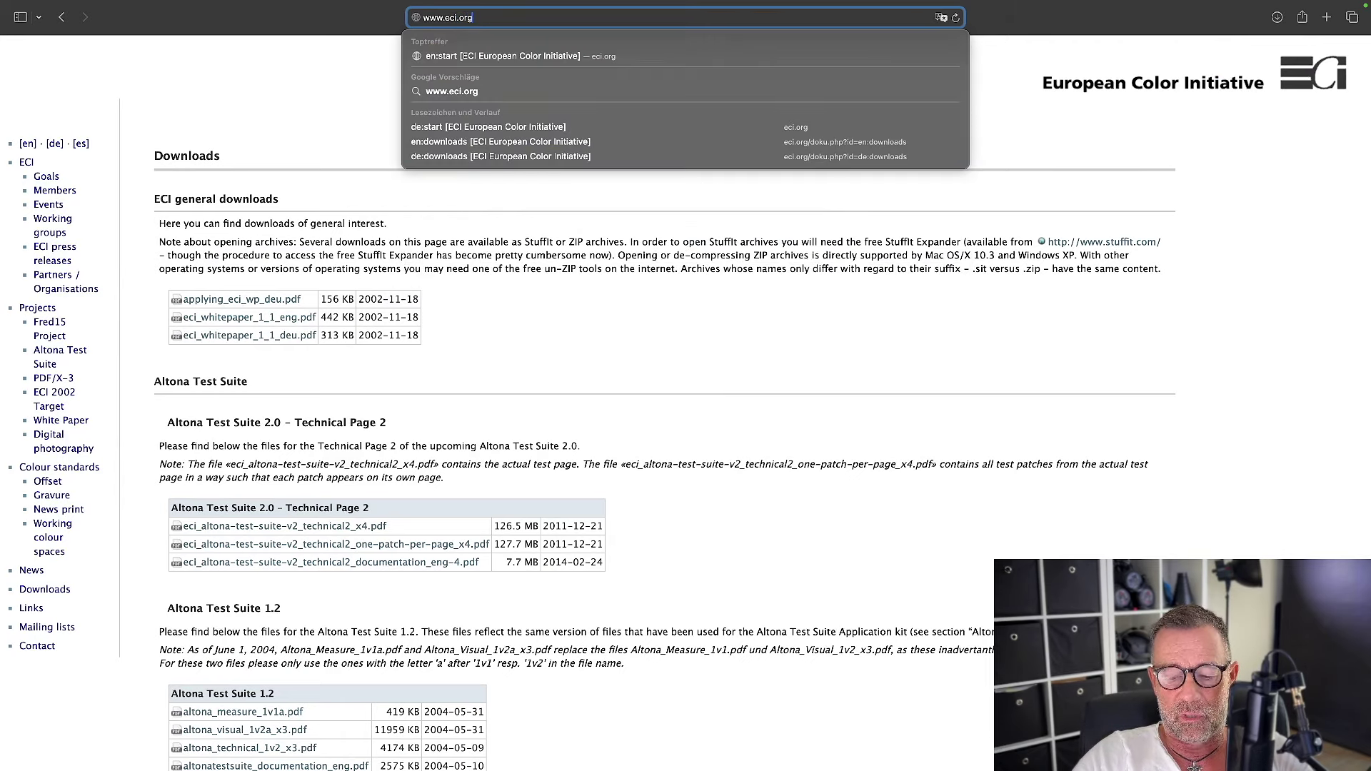
key("Return")
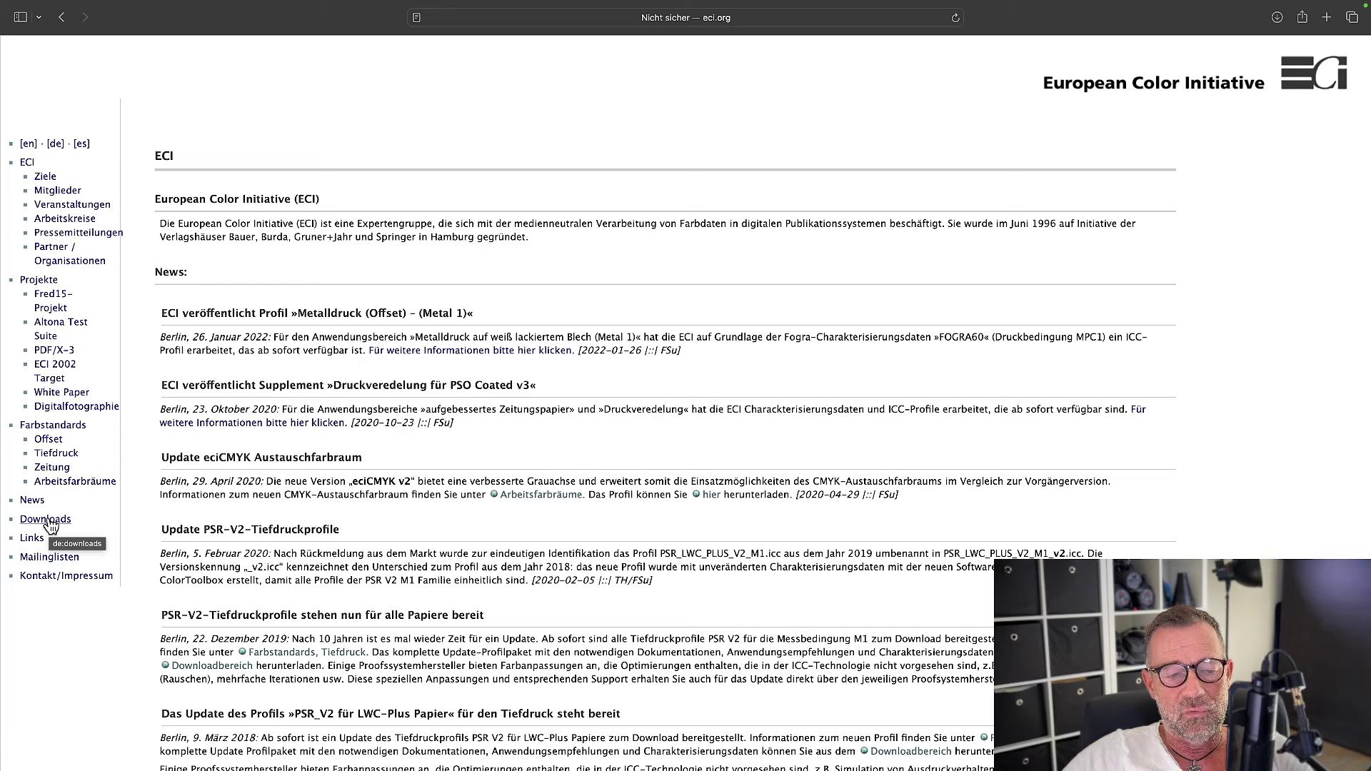
Download eci_offset_2009.zip from 'ICC-Profile der ECI (alte Versionen)' and check the downloads list
left_click(46, 520)
scroll(229, 535, "down", 3)
scroll(230, 530, "down", 10)
scroll(229, 530, "down", 2)
scroll(229, 530, "down", 5)
scroll(230, 531, "down", 5)
scroll(229, 534, "down", 3)
scroll(230, 534, "down", 3)
scroll(230, 534, "down", 1)
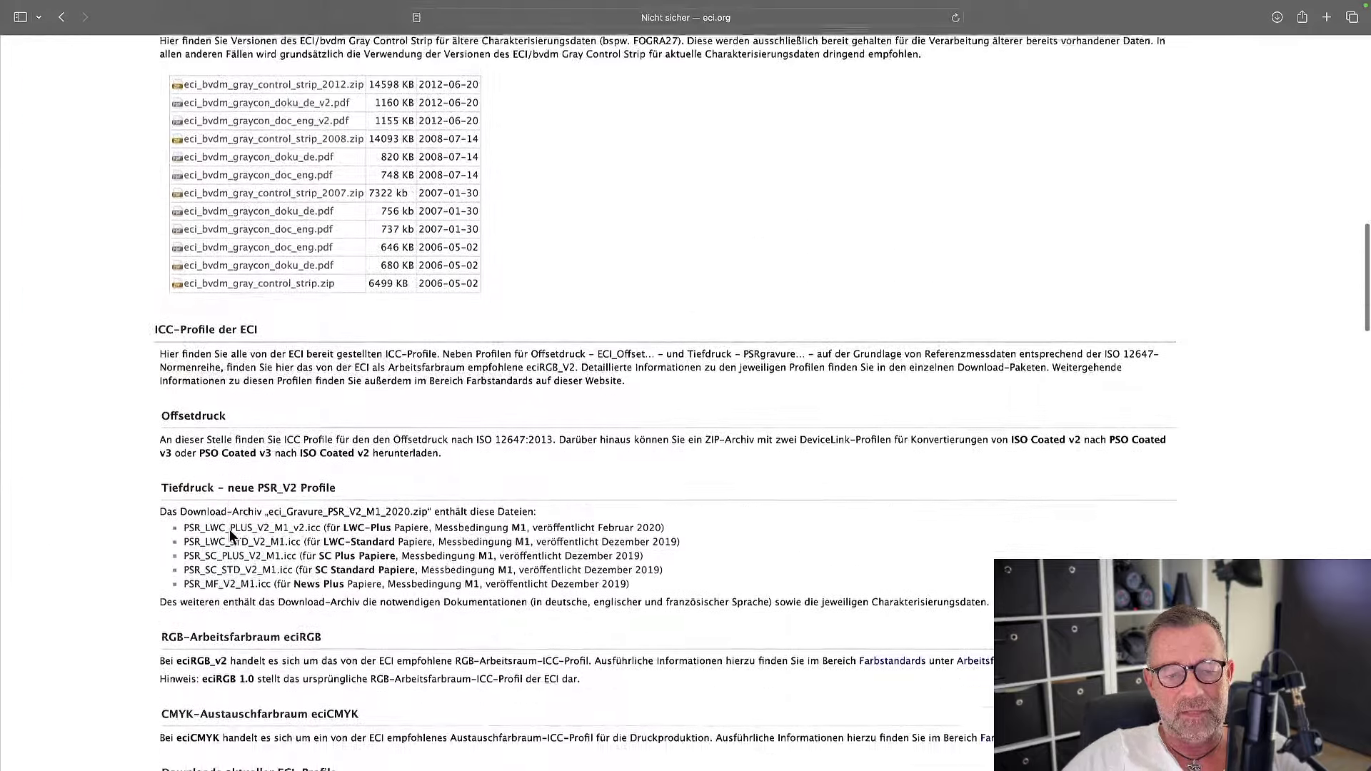
scroll(229, 534, "down", 1)
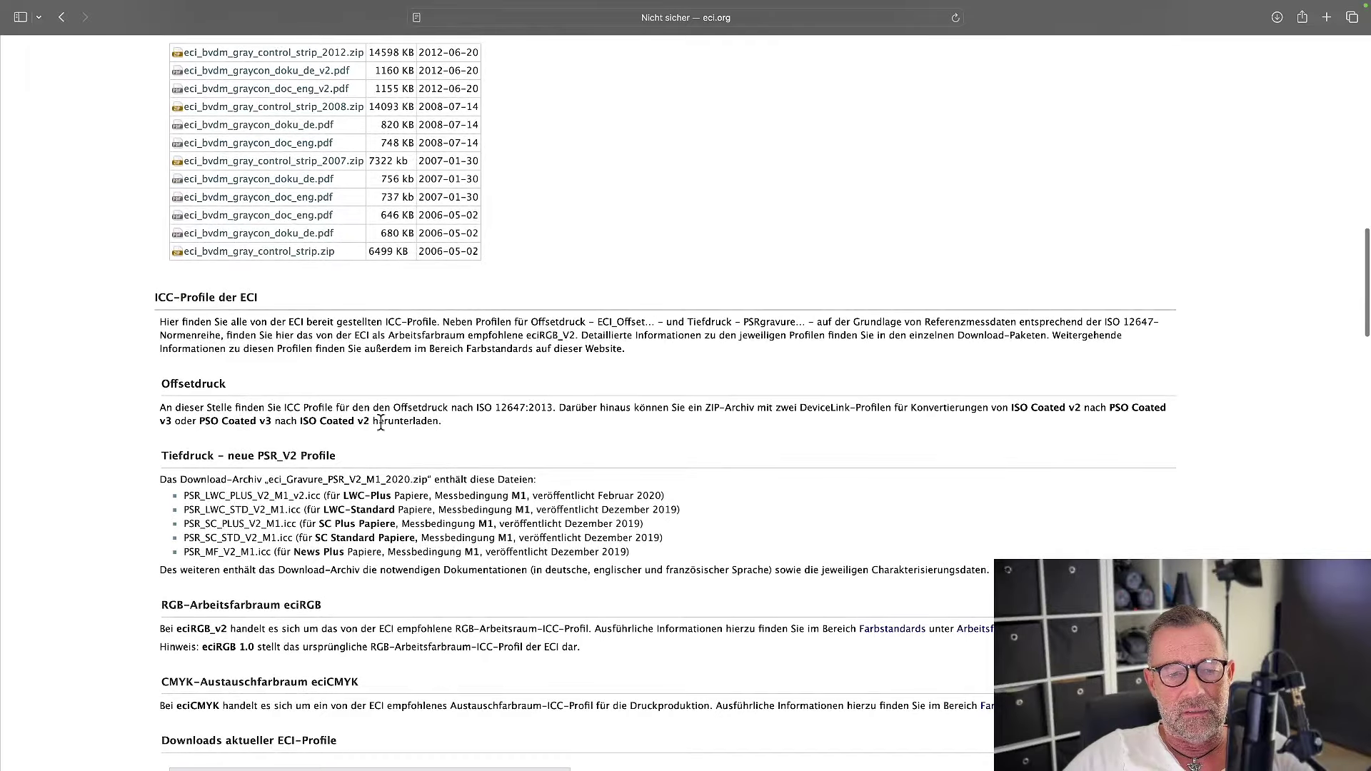
scroll(279, 510, "down", 2)
scroll(278, 510, "down", 1)
scroll(279, 510, "down", 2)
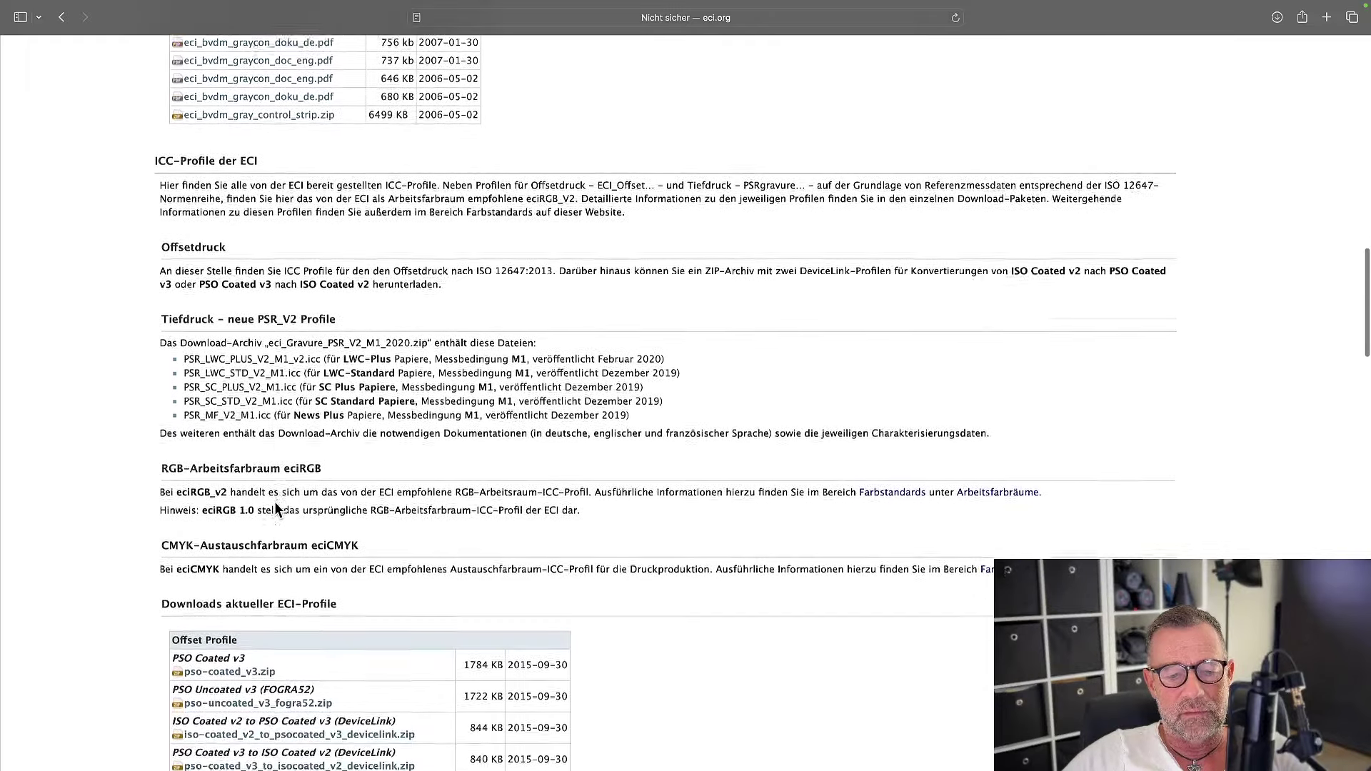
scroll(279, 510, "down", 3)
scroll(277, 510, "down", 6)
scroll(277, 510, "down", 1)
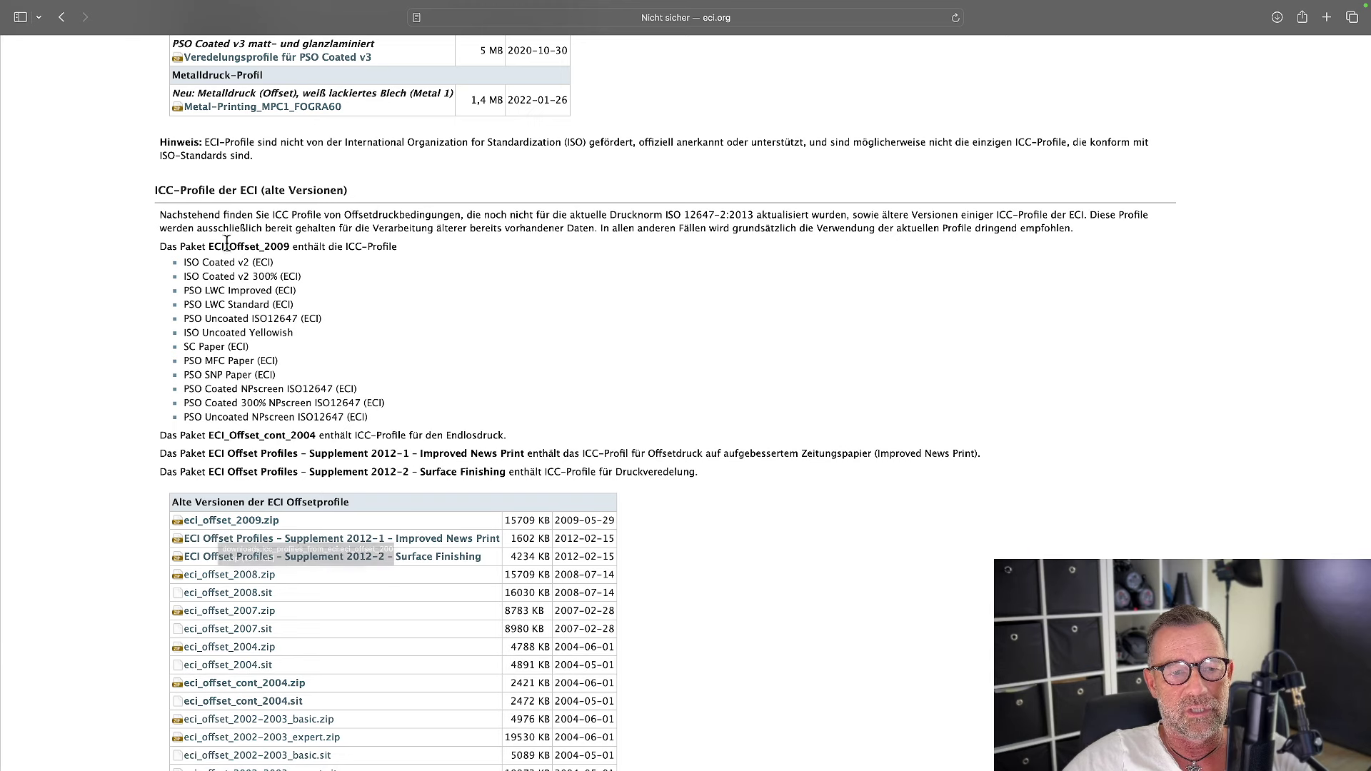
left_click(246, 523)
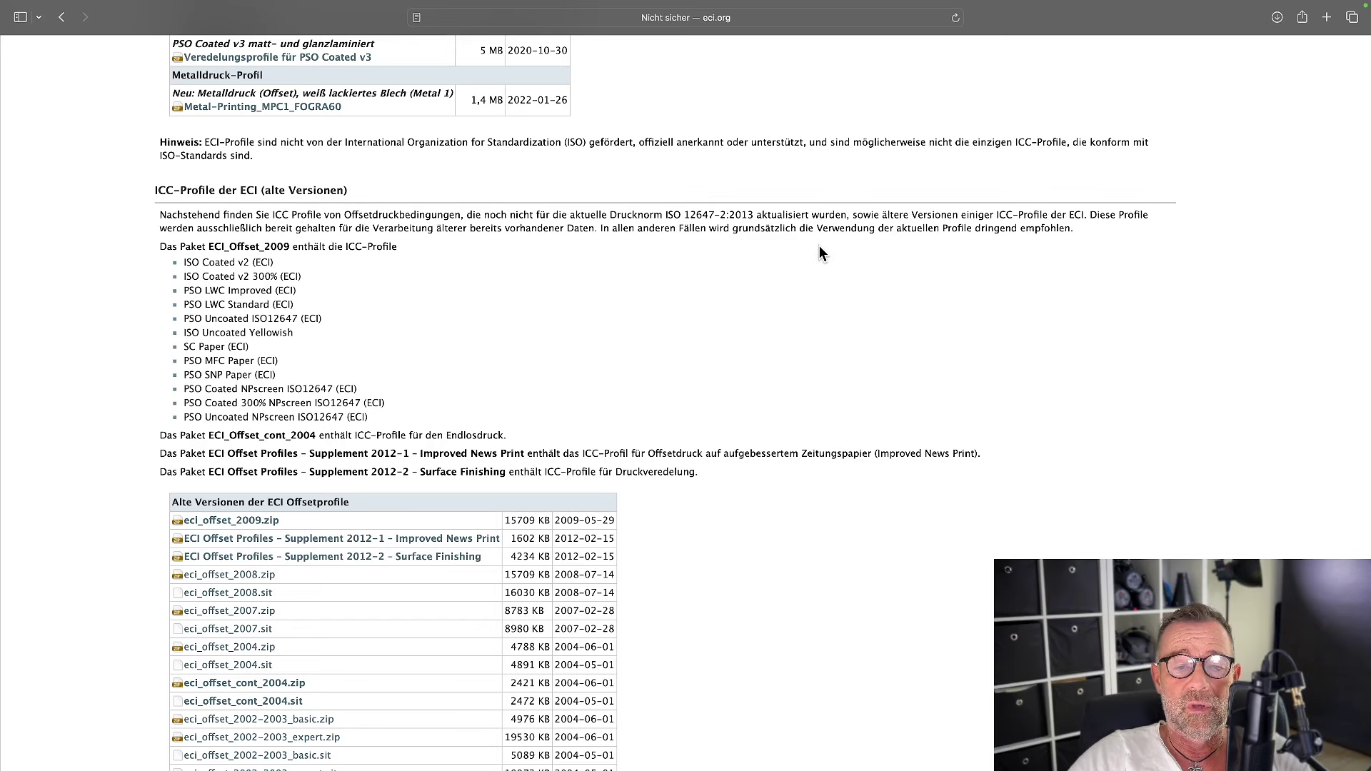
left_click(1277, 17)
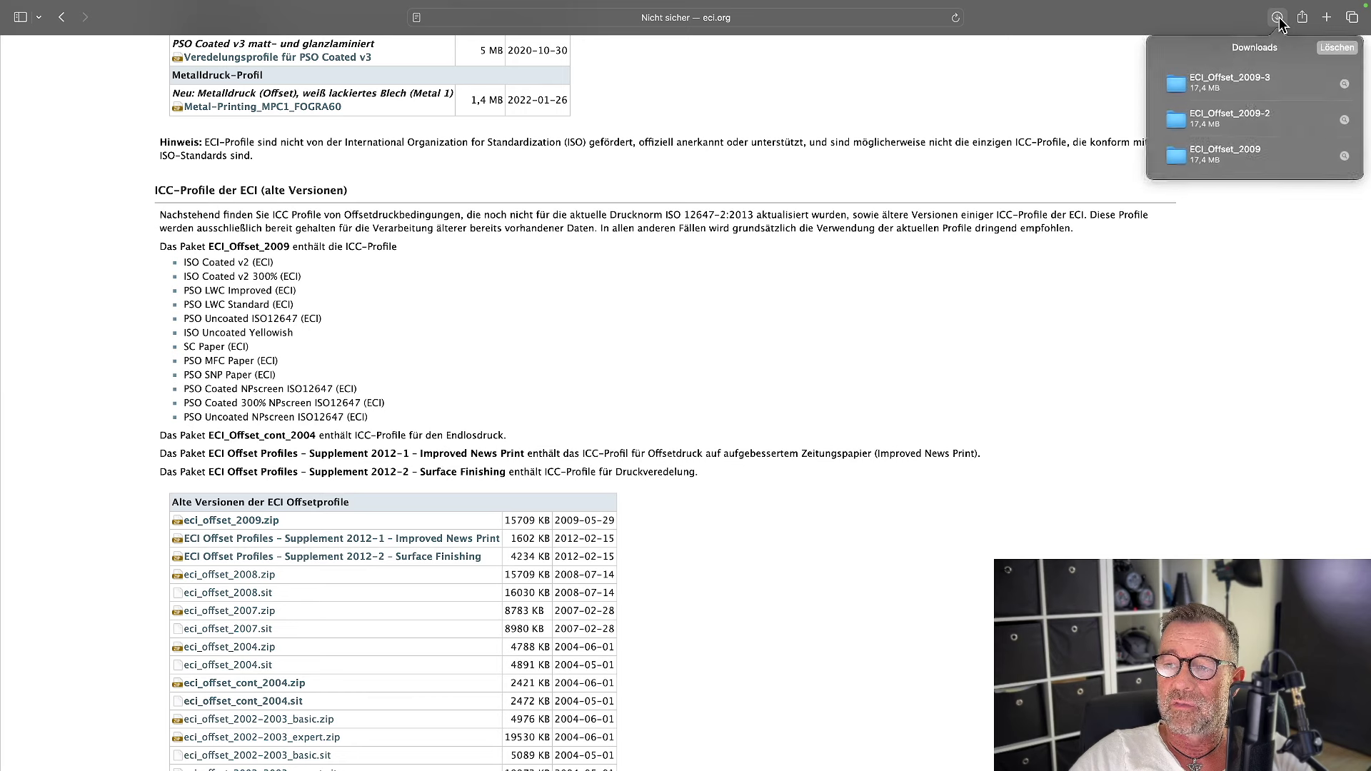
Open the ECI_Offset_2009-3 folder, select ISOcoated_v2_eci.icc, and move the window top right
double_click(1180, 84)
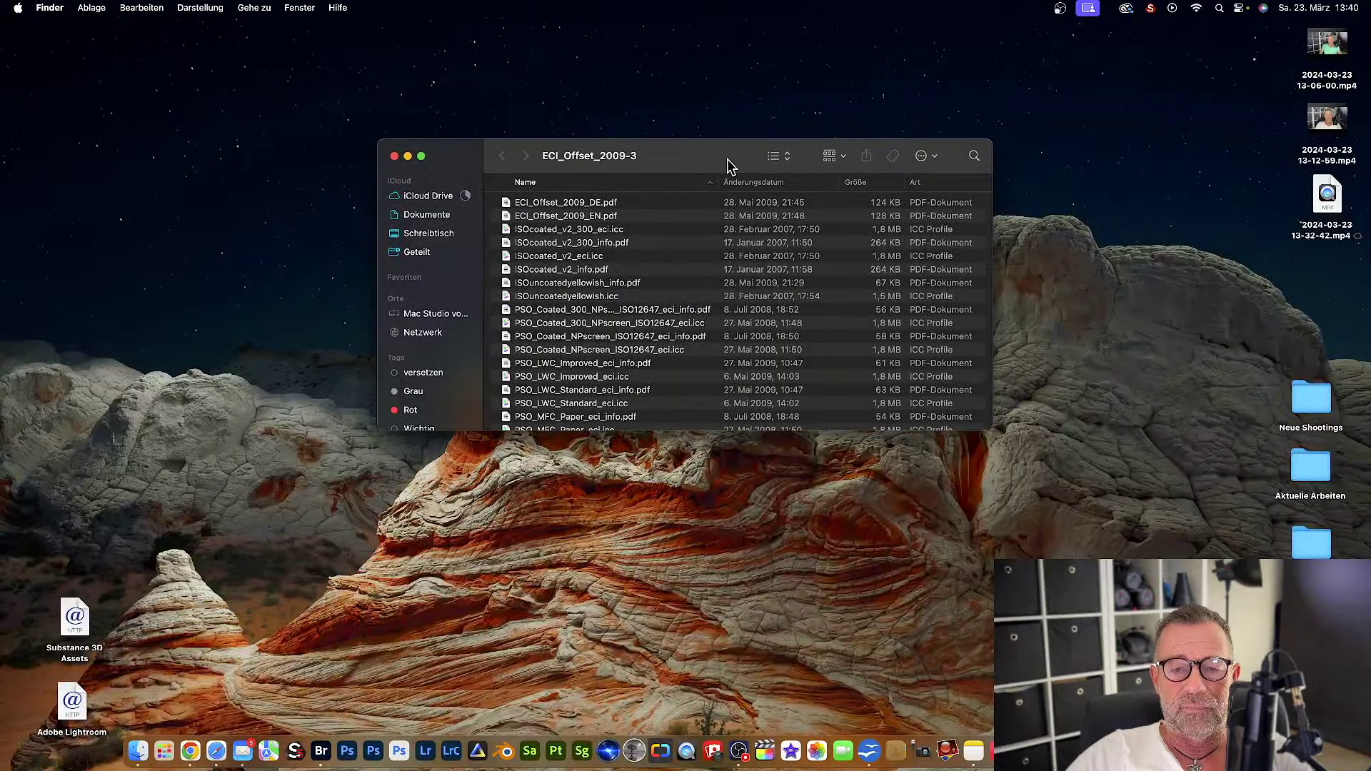
left_click_drag(727, 144, 728, 154)
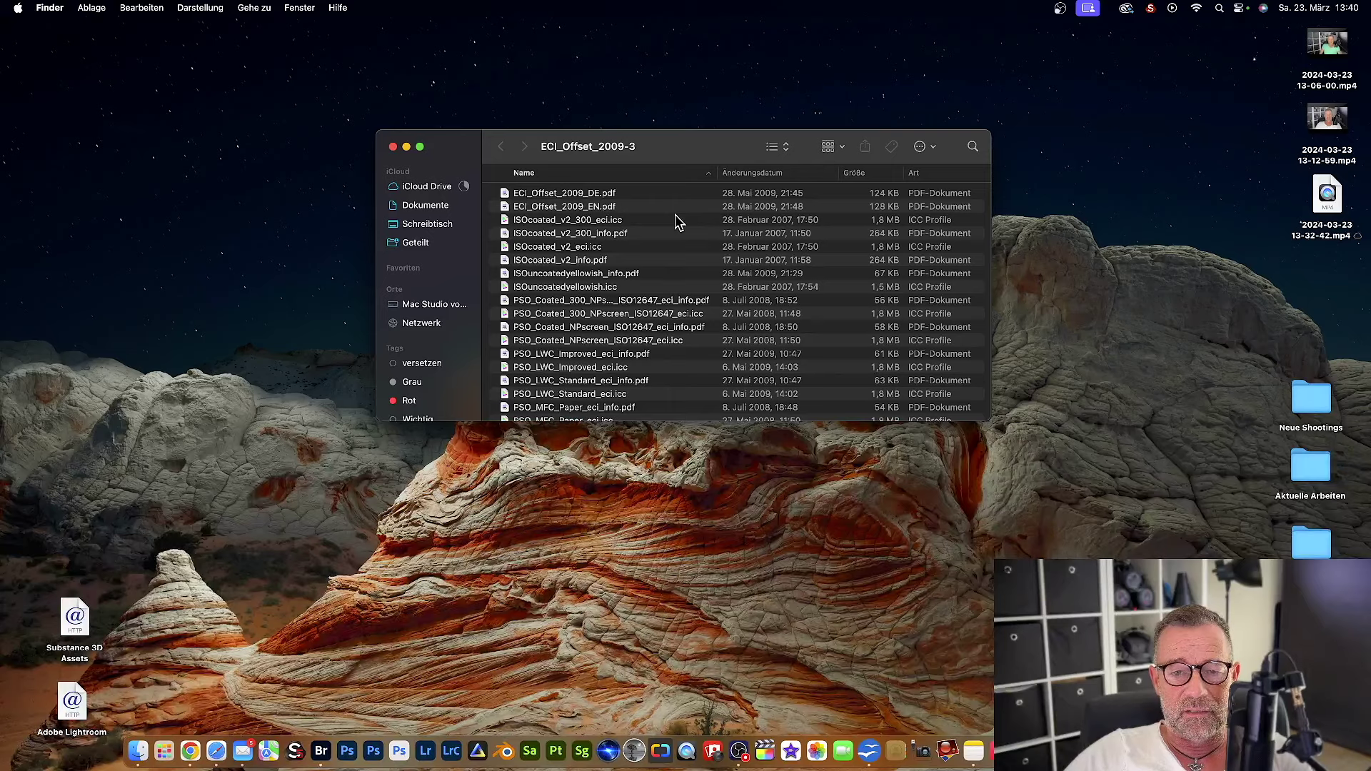
scroll(636, 229, "up", 2)
scroll(636, 229, "down", 1)
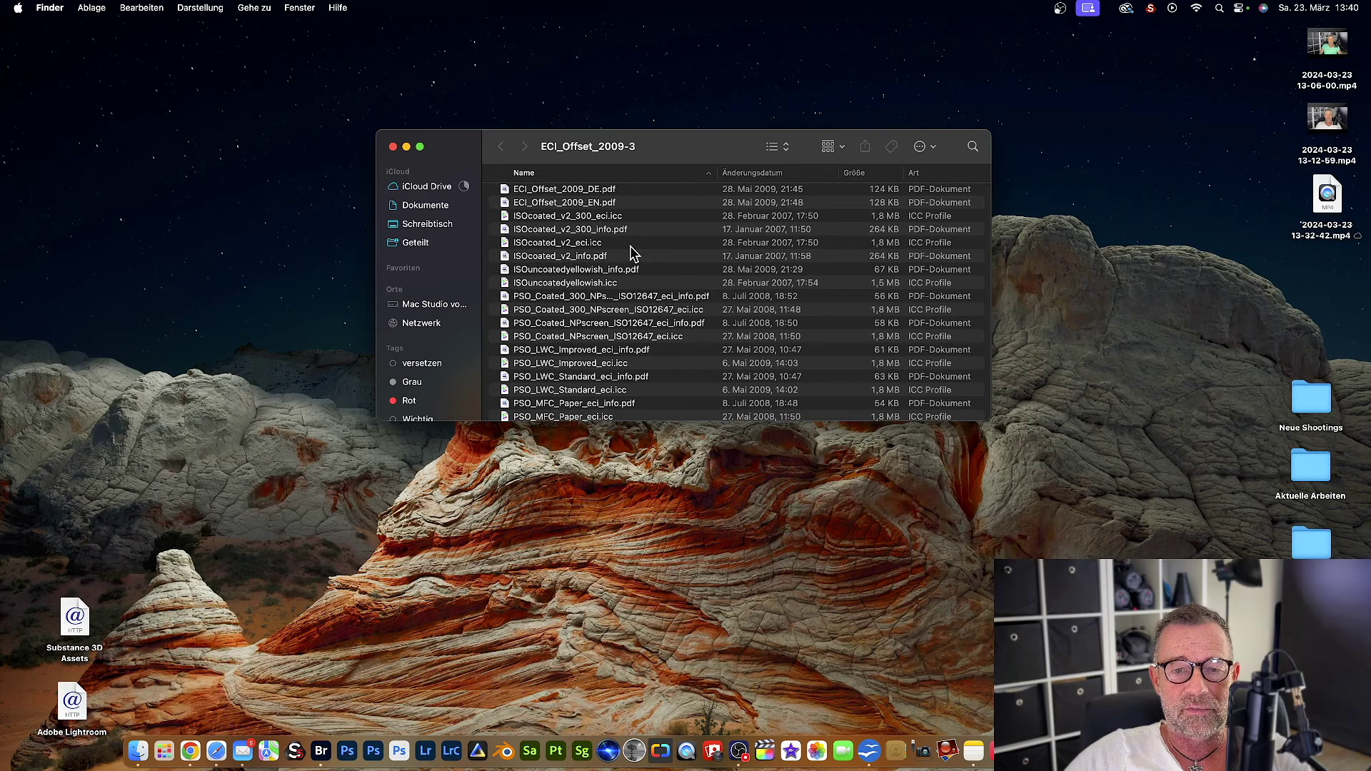
left_click(526, 244)
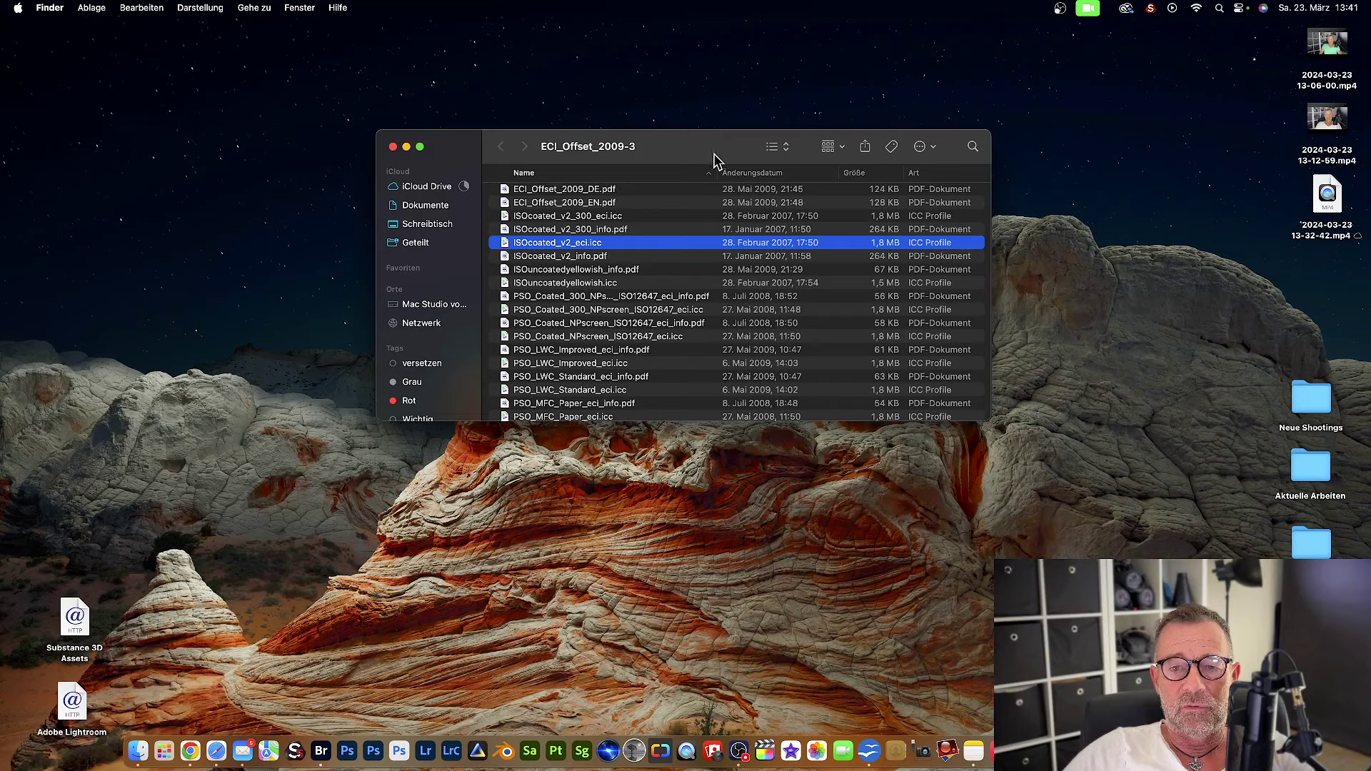
left_click_drag(710, 159, 1213, 92)
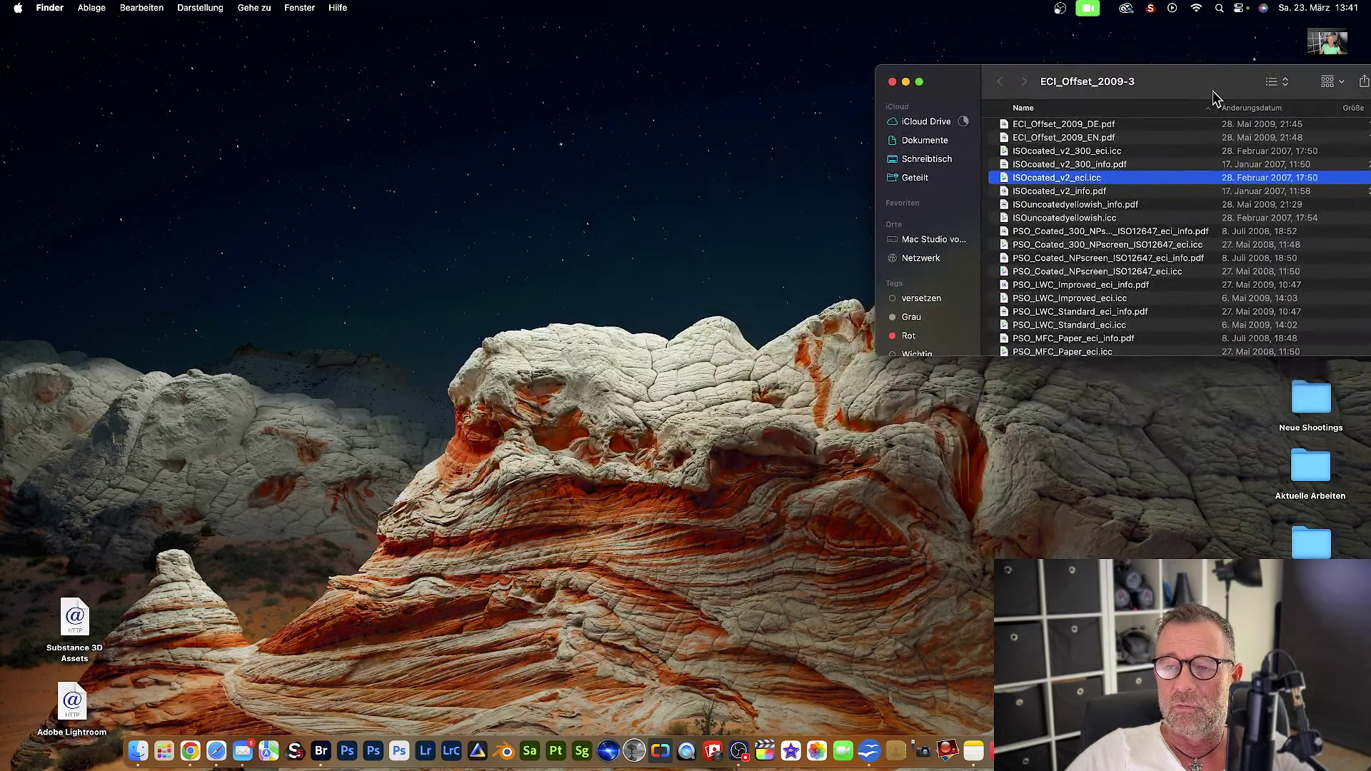
Open a second Finder window beside the profile folder and browse this Mac's locations
right_click(141, 736)
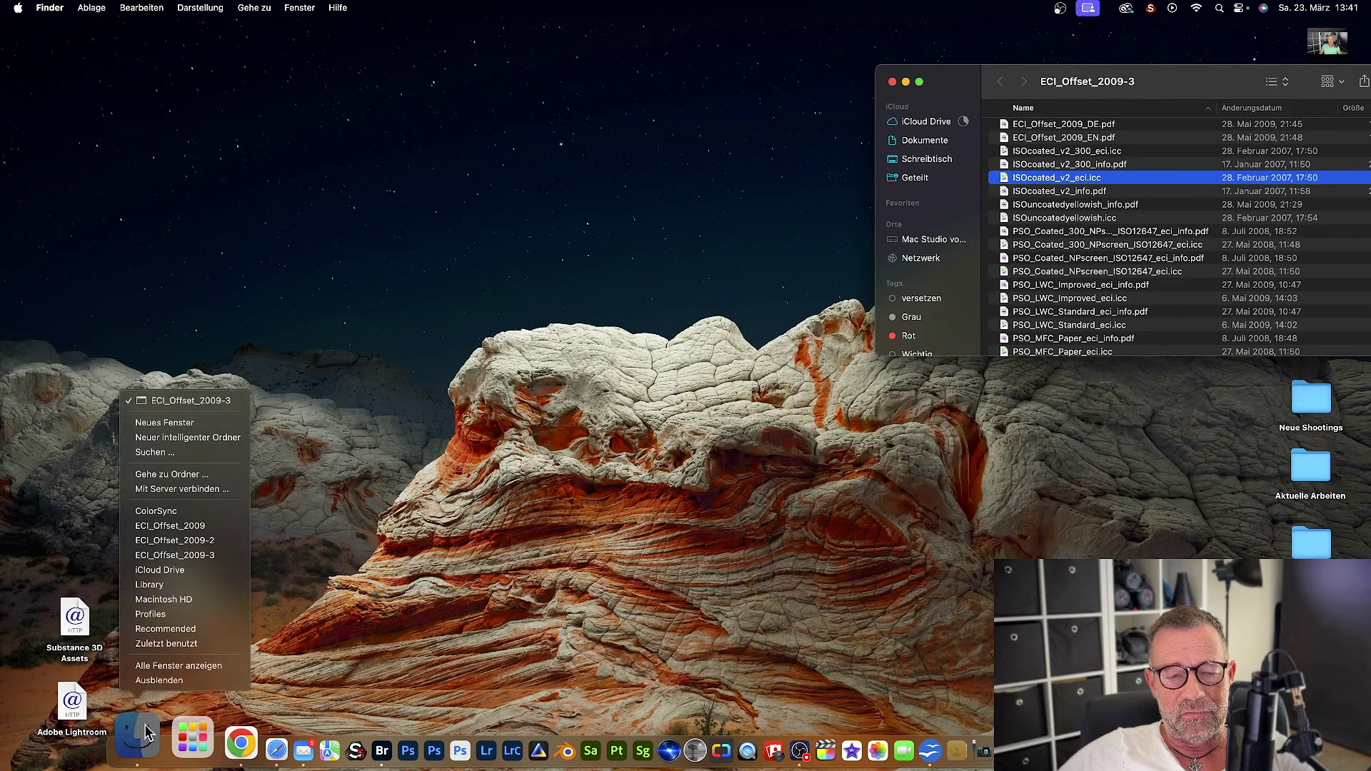
left_click(169, 425)
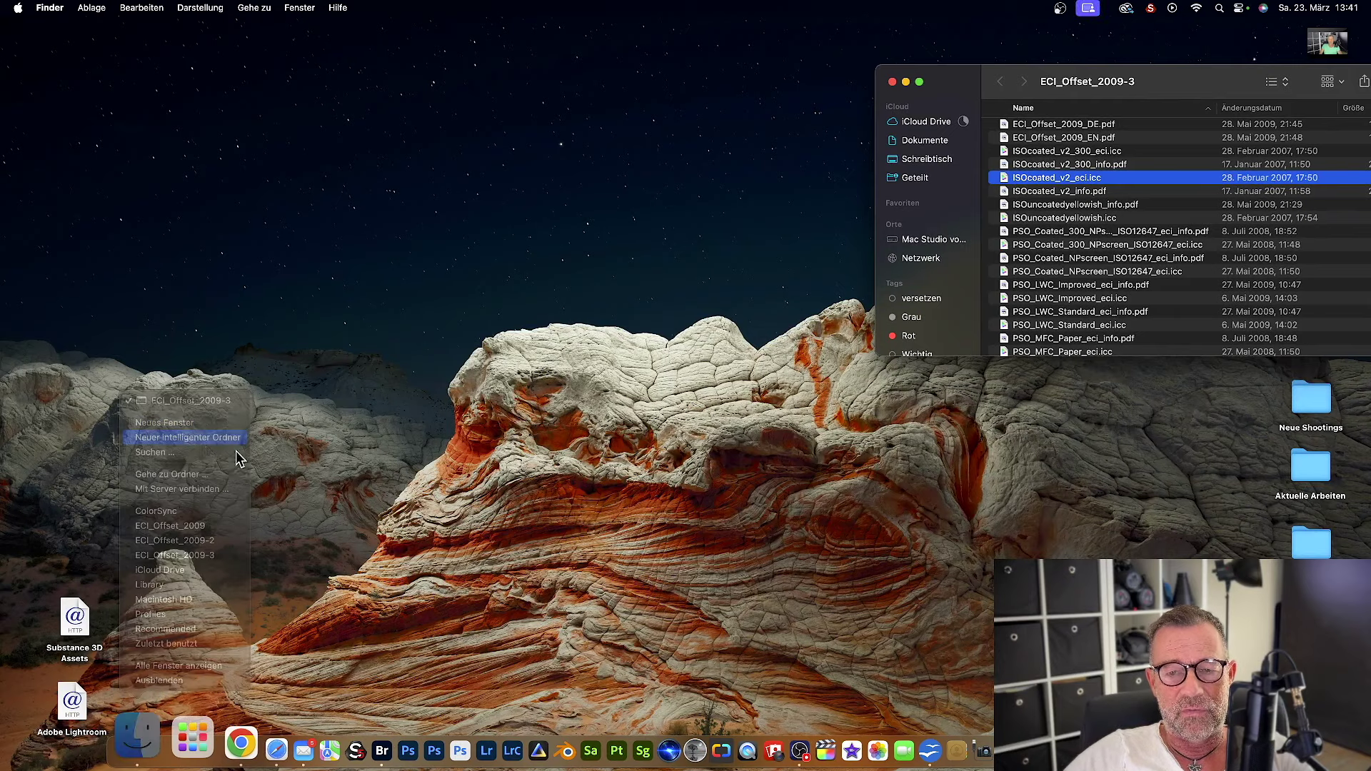
left_click_drag(485, 111, 542, 100)
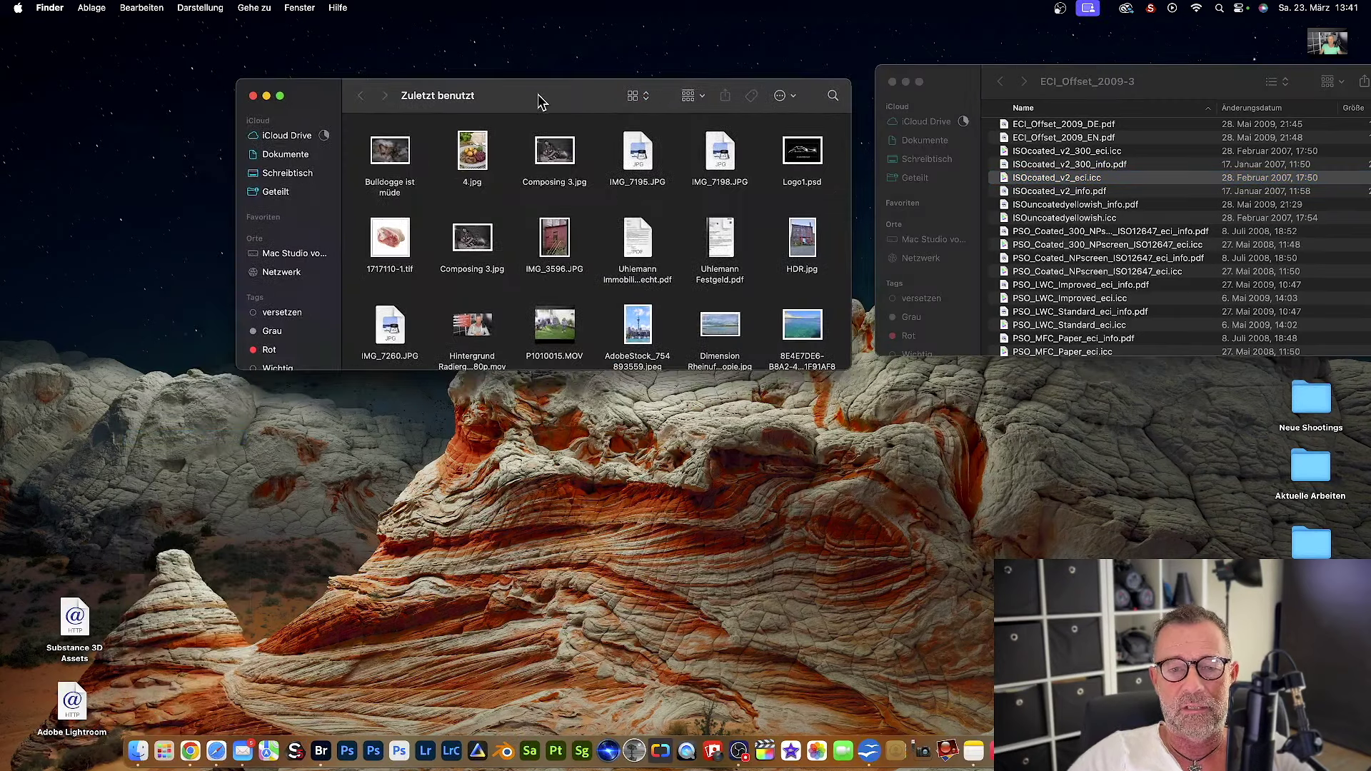
left_click(291, 258)
Navigate Macintosh HD > Library > ColorSync > Profiles > Recommended and review its .icc files
double_click(381, 153)
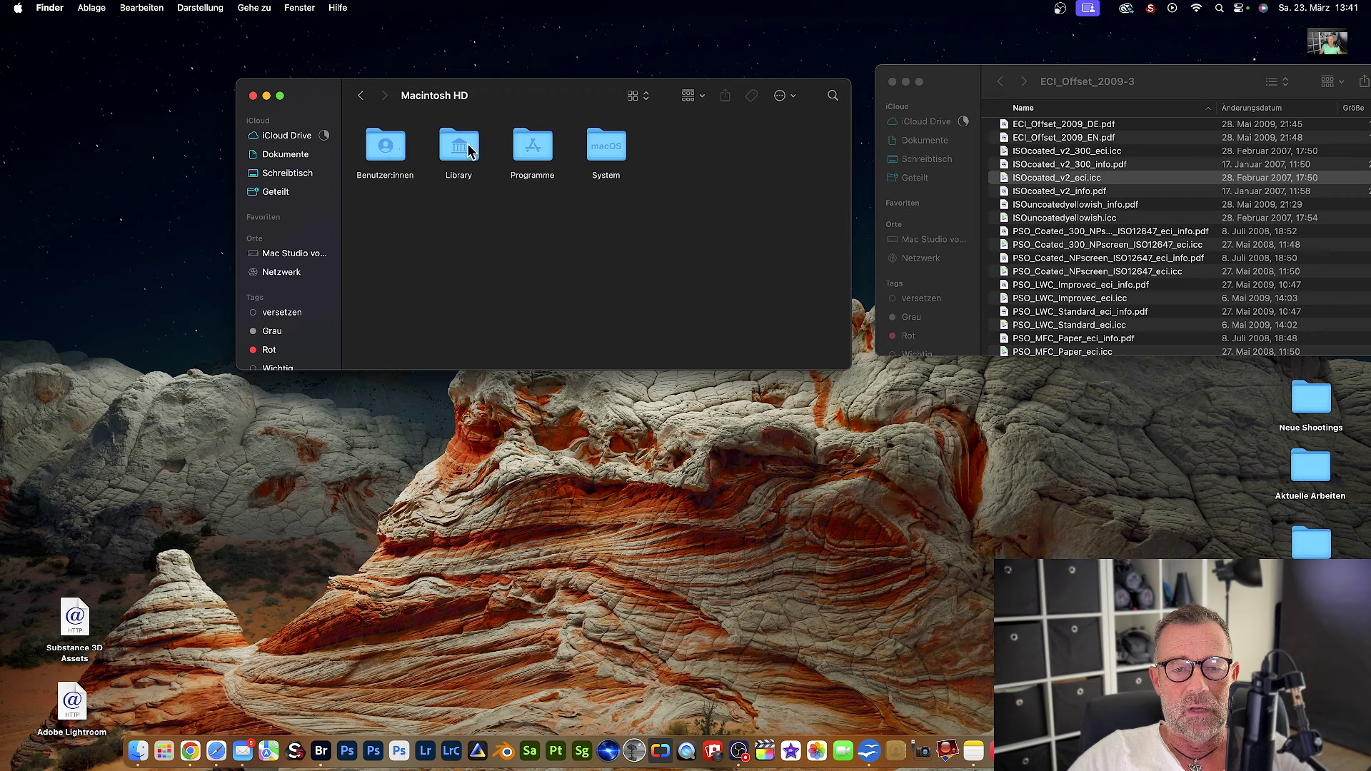
double_click(466, 150)
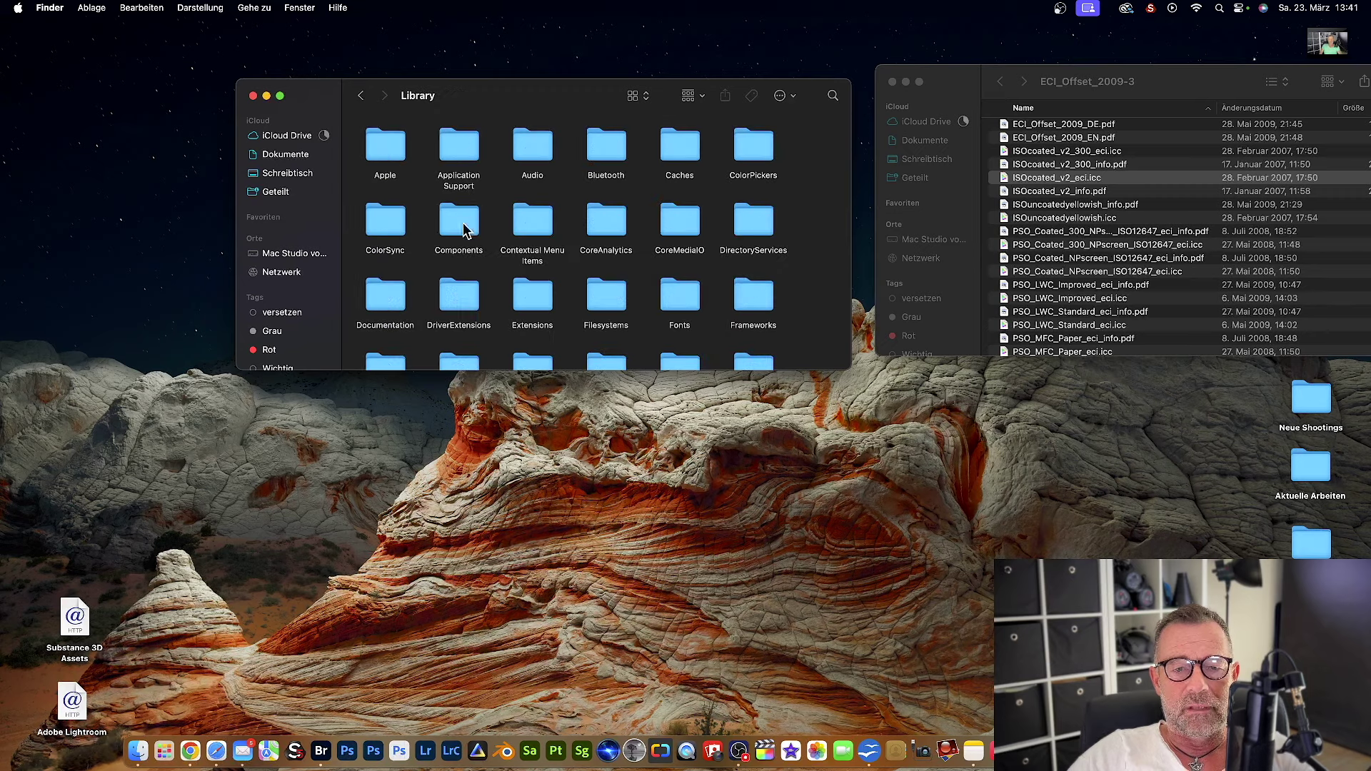
double_click(382, 226)
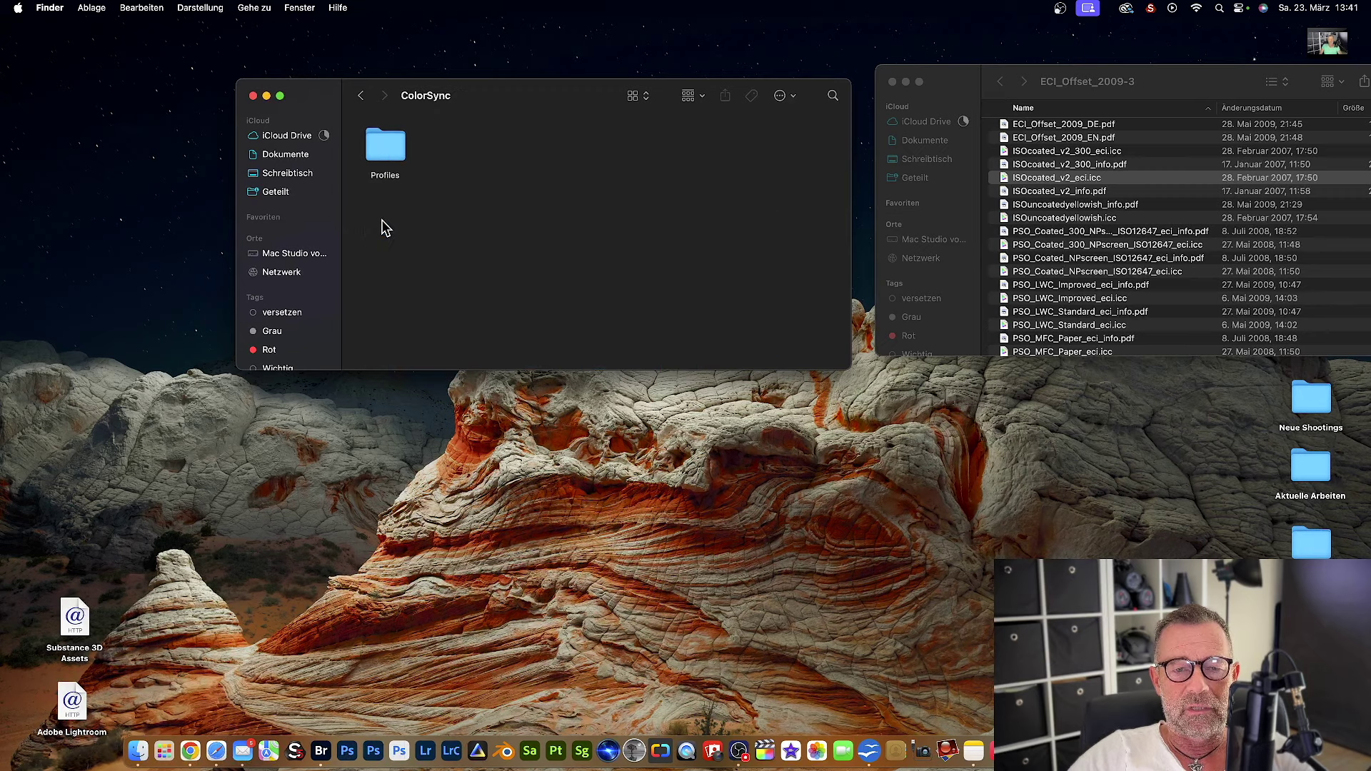
double_click(382, 154)
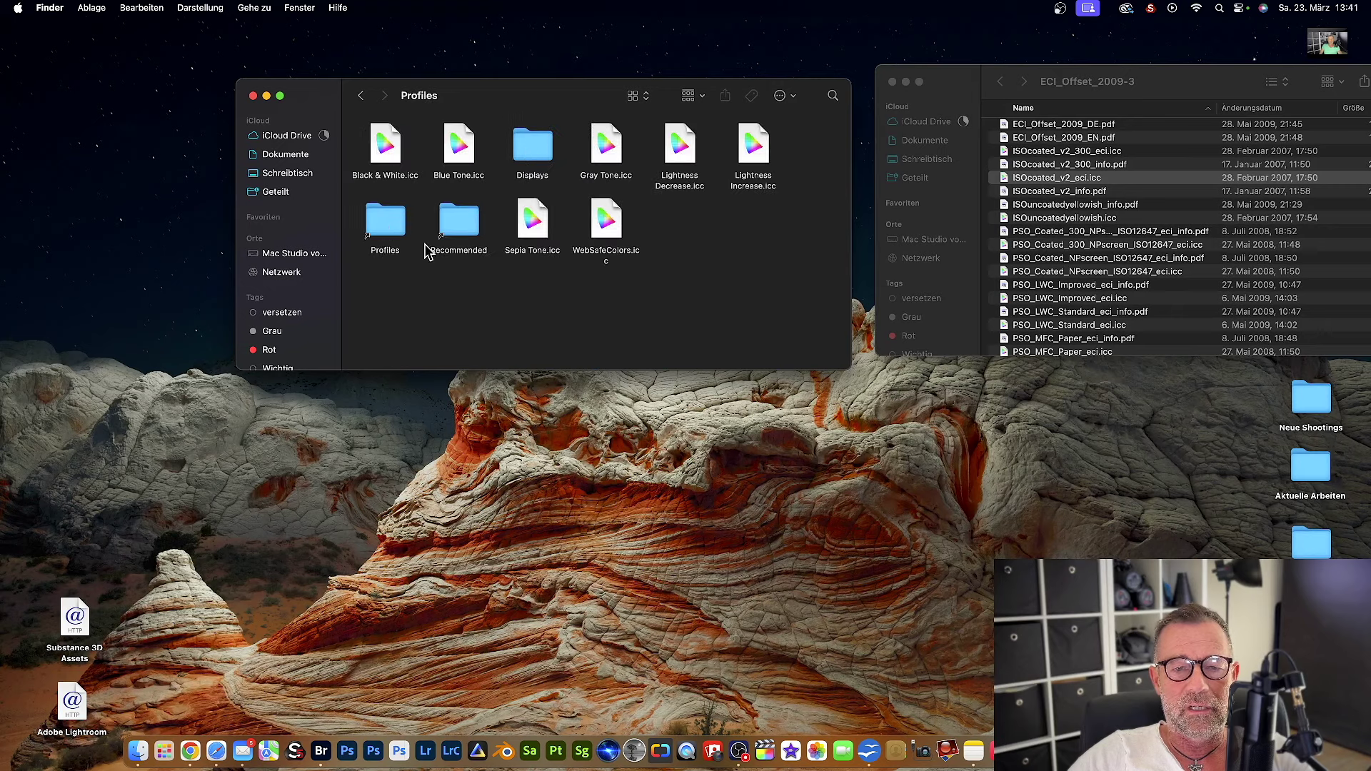
double_click(460, 225)
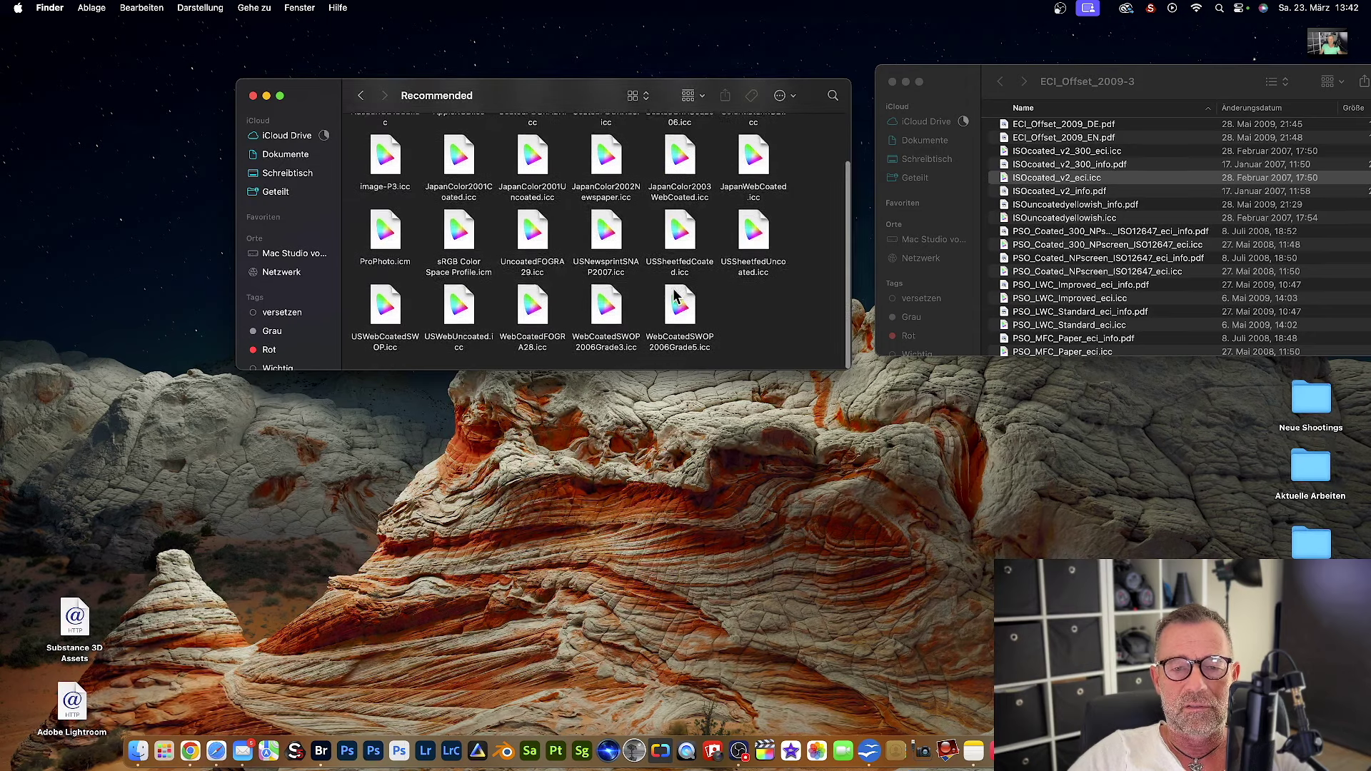
scroll(675, 294, "up", 2)
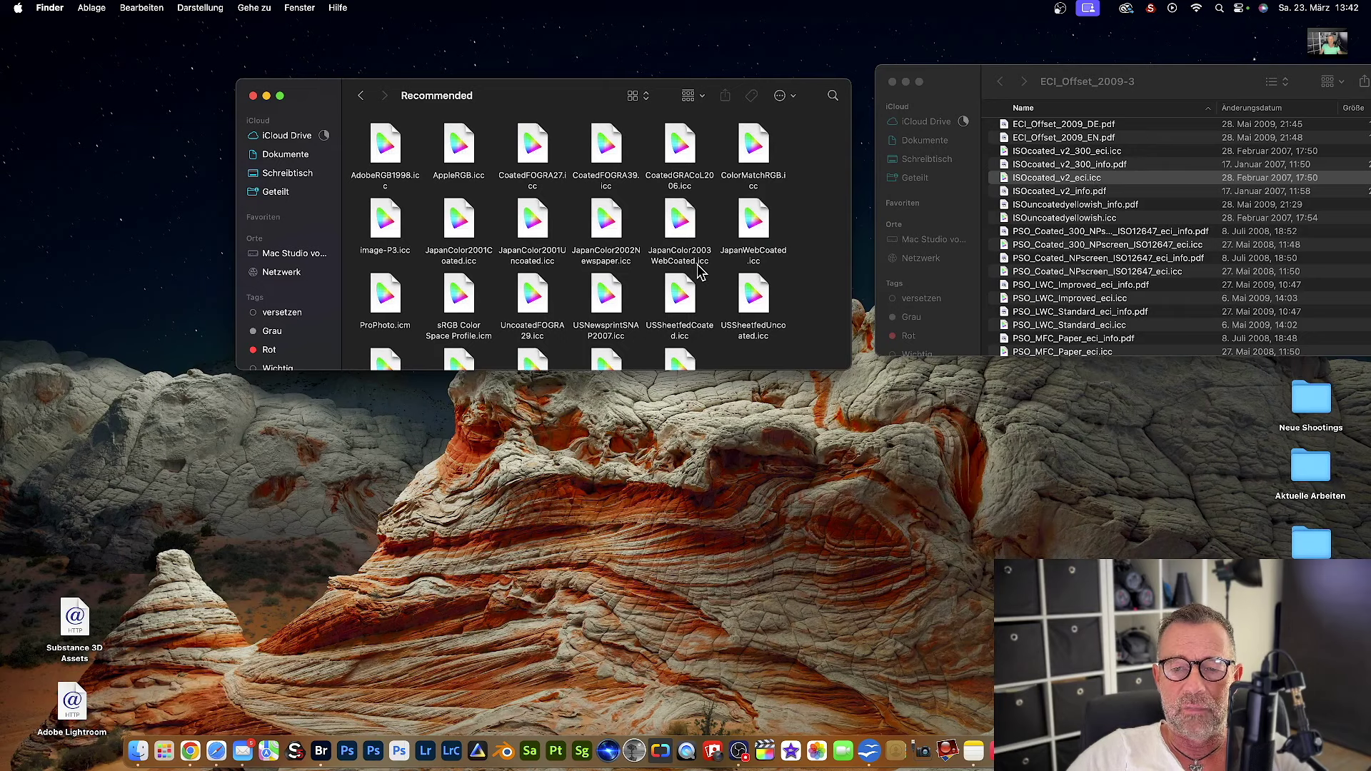
scroll(711, 279, "down", 2)
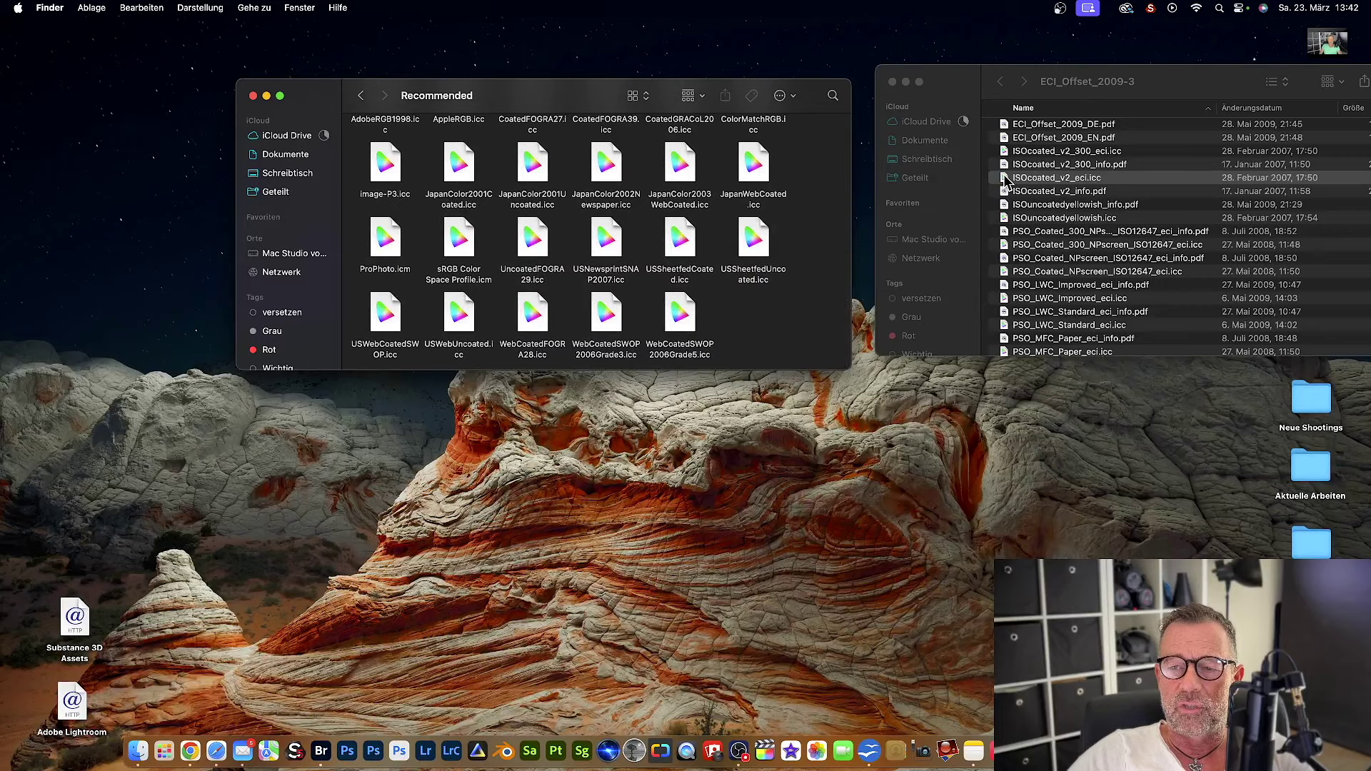
Move ISOcoated_v2_eci.icc into the Recommended profiles folder, authorising with the admin password
left_click_drag(1005, 181, 763, 330)
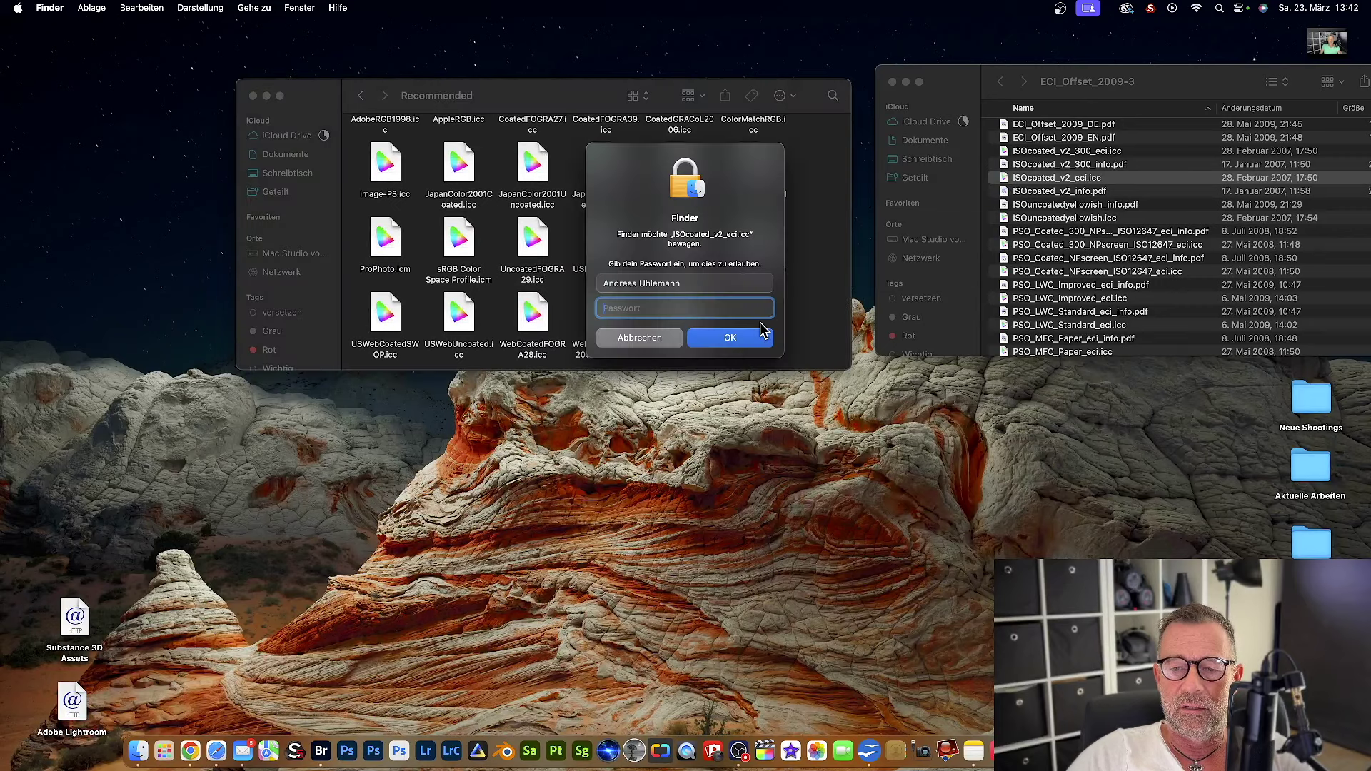
type("••")
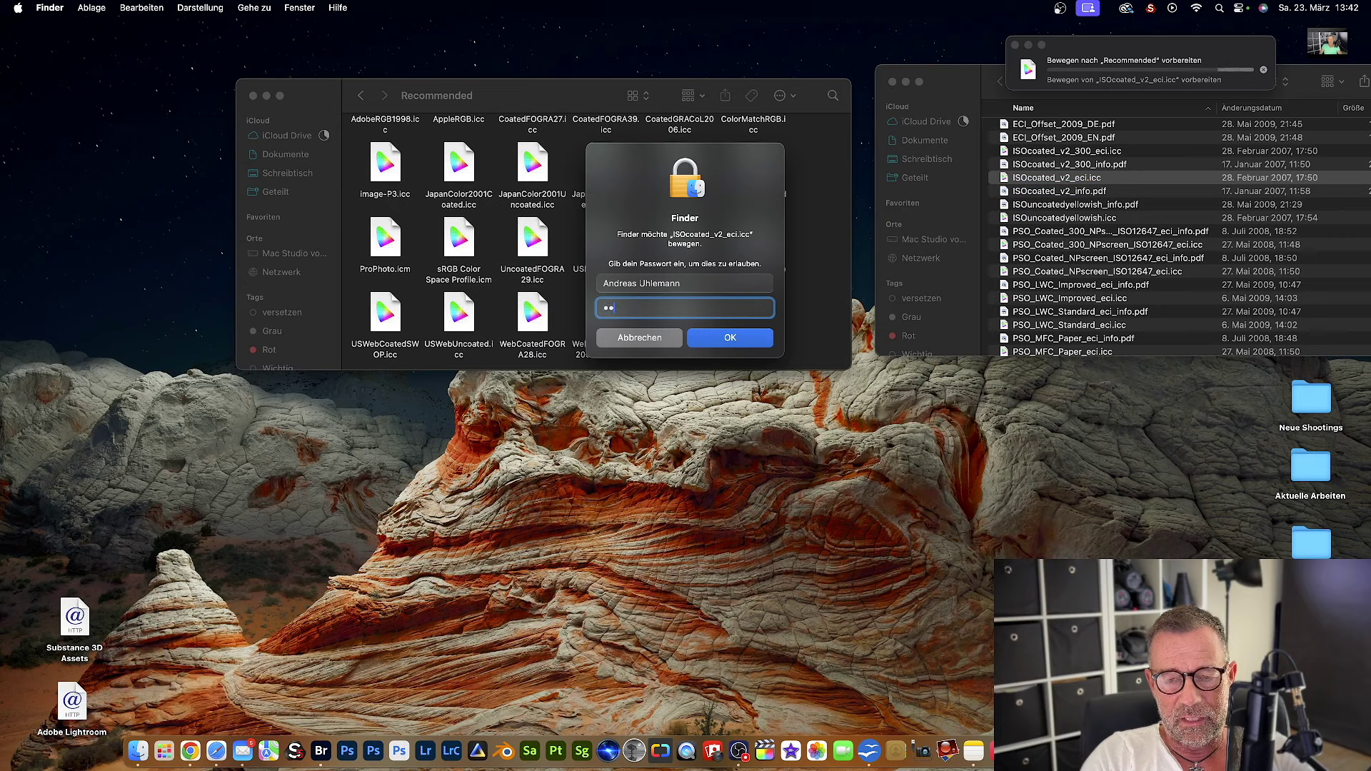
type("•••••")
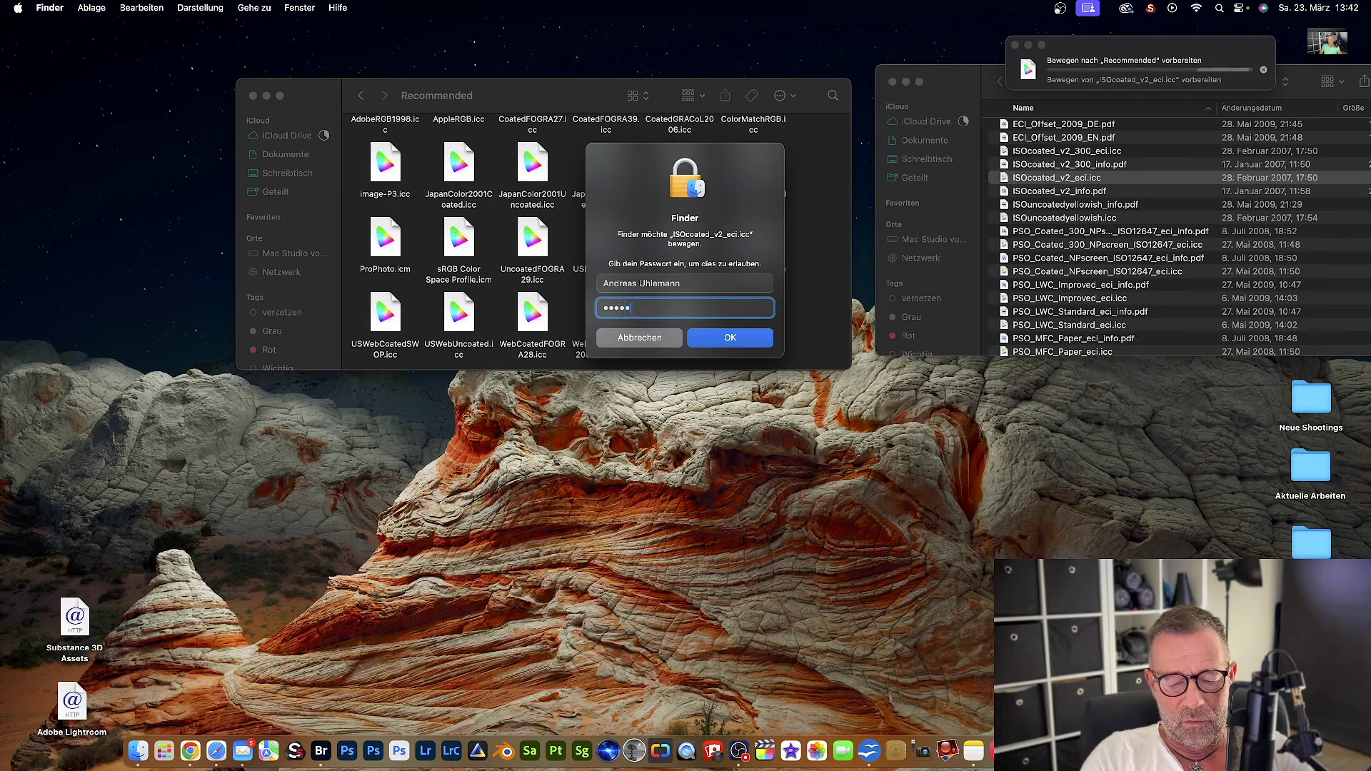
key("Return")
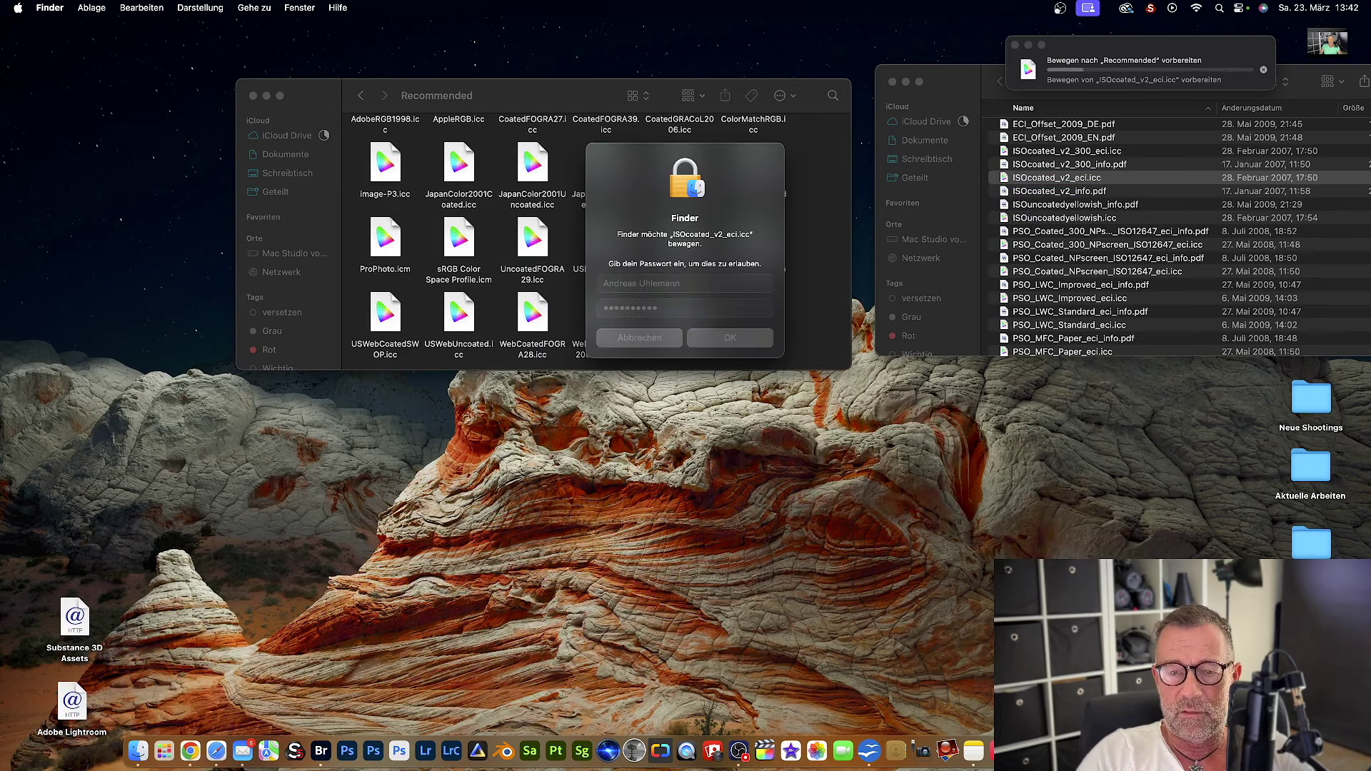
Close the ECI_Offset_2009-3 and Recommended Finder windows
left_click(892, 81)
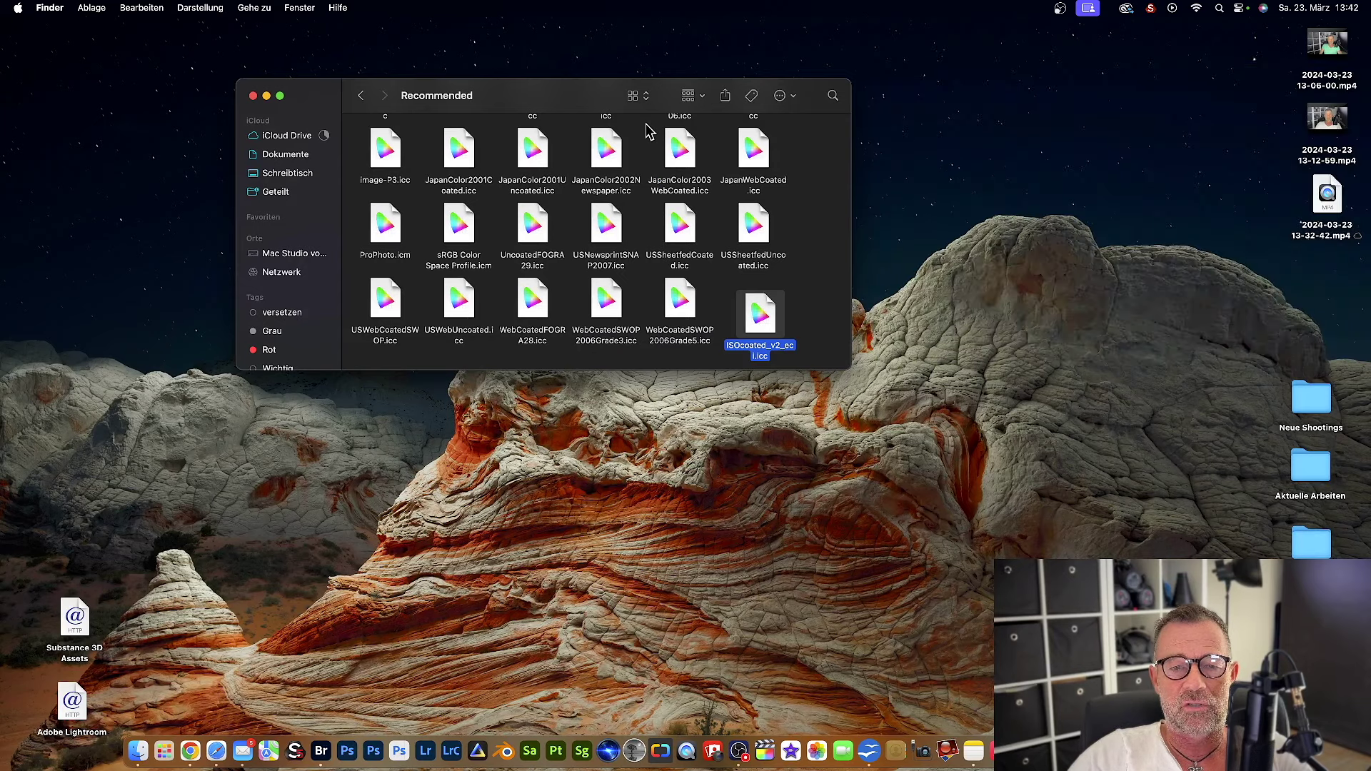
left_click(821, 245)
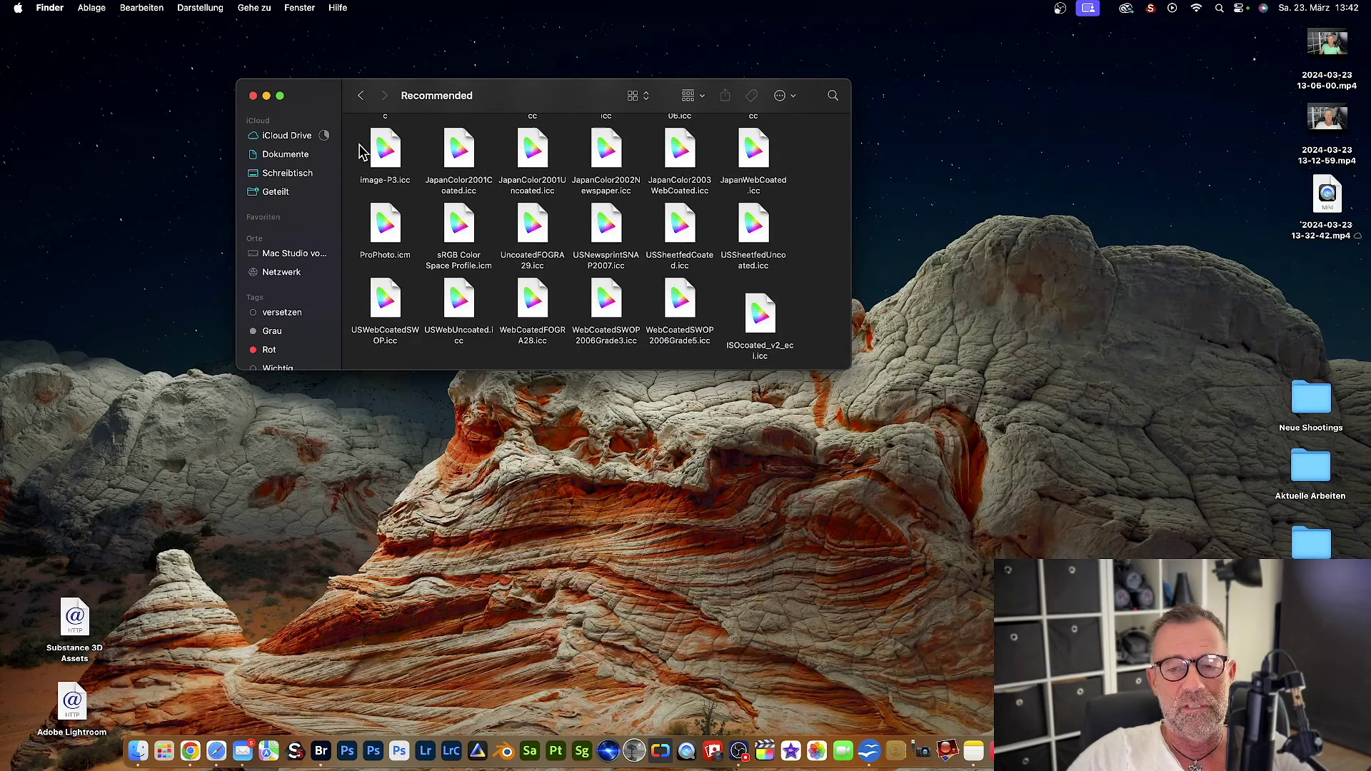
left_click(253, 96)
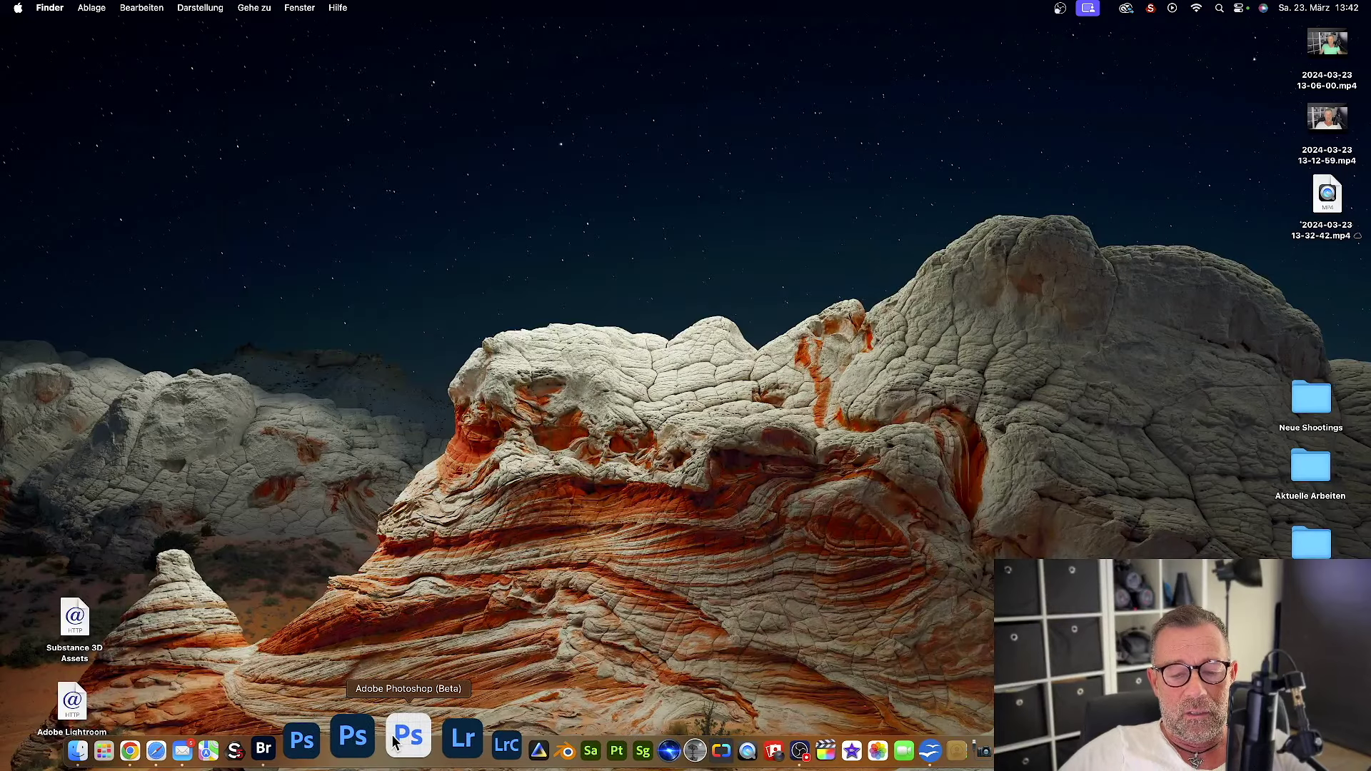
Convert 4.jpg to ISO Coated v2 (ECI) via In Profil umwandeln, then close and save it
left_click(319, 749)
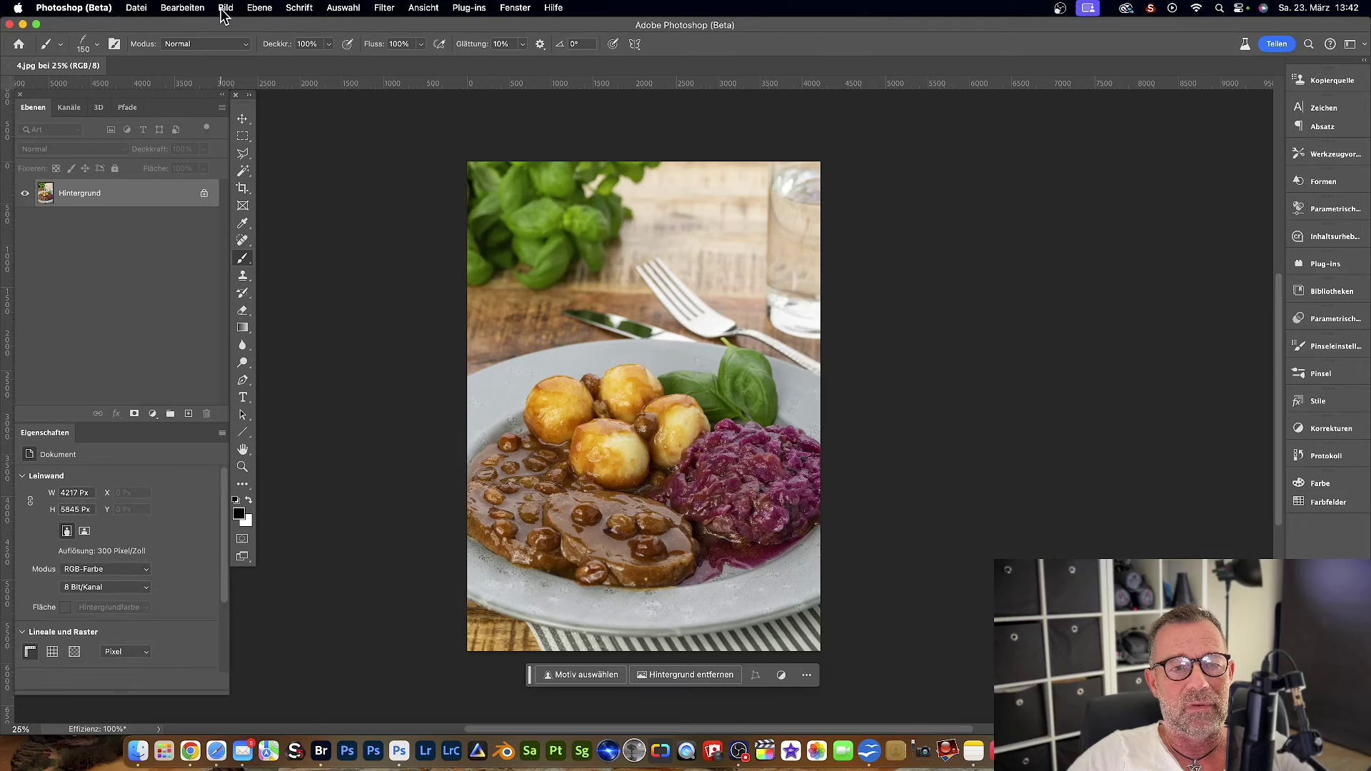
left_click(182, 7)
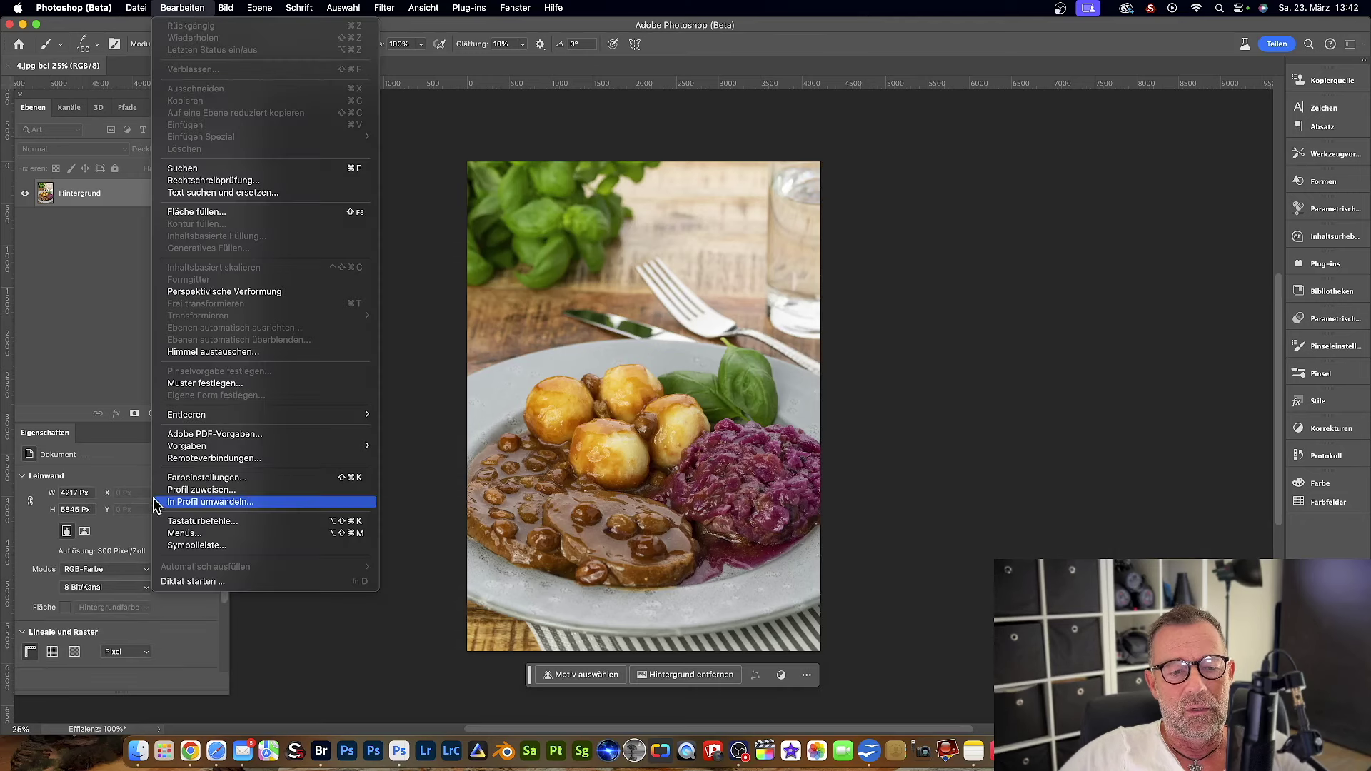
left_click(193, 502)
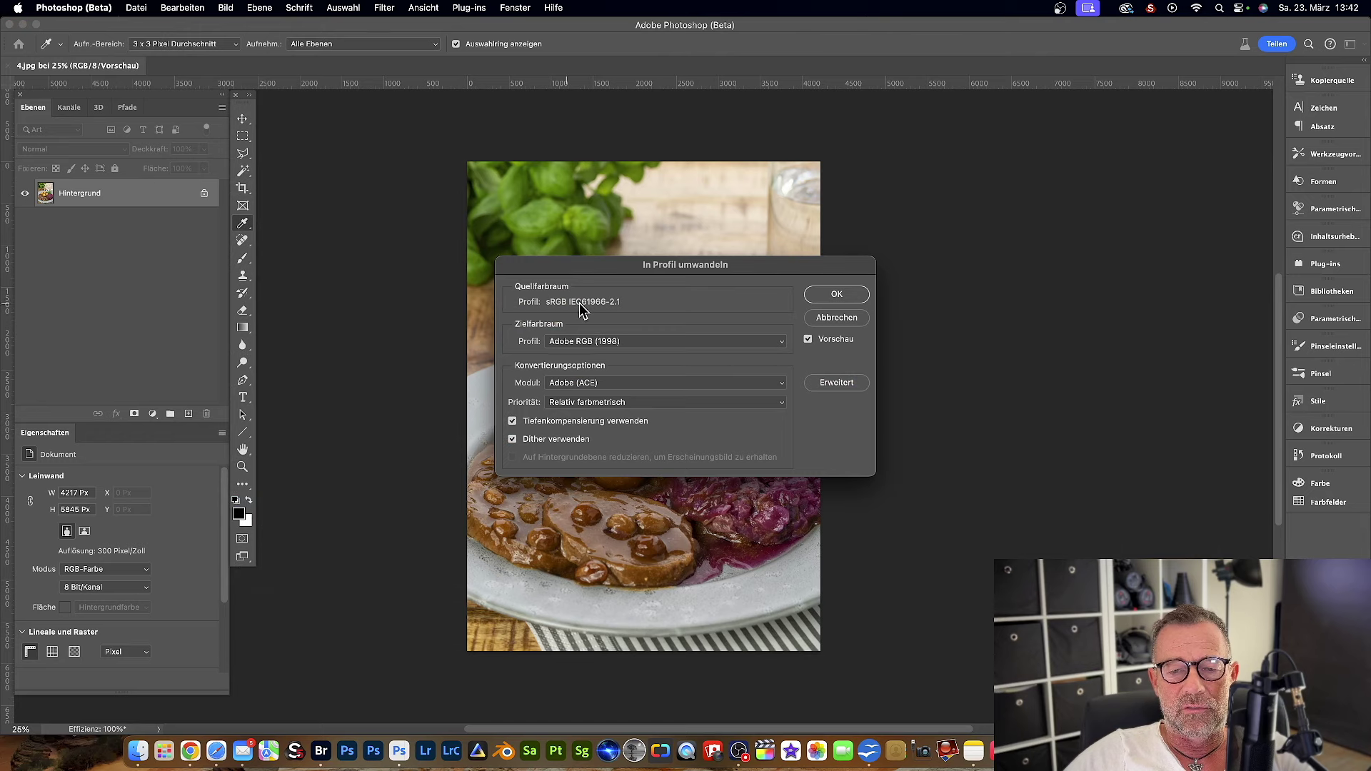
left_click(777, 340)
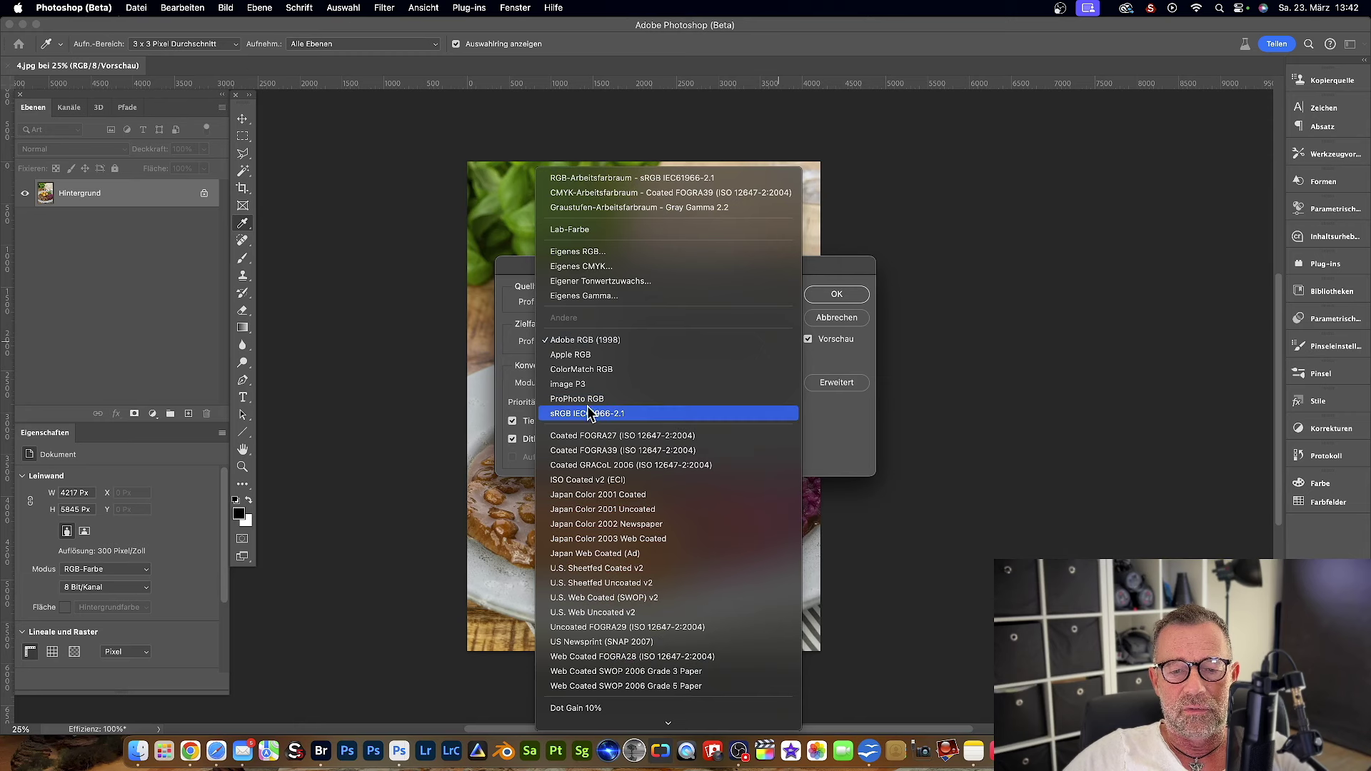
left_click(569, 480)
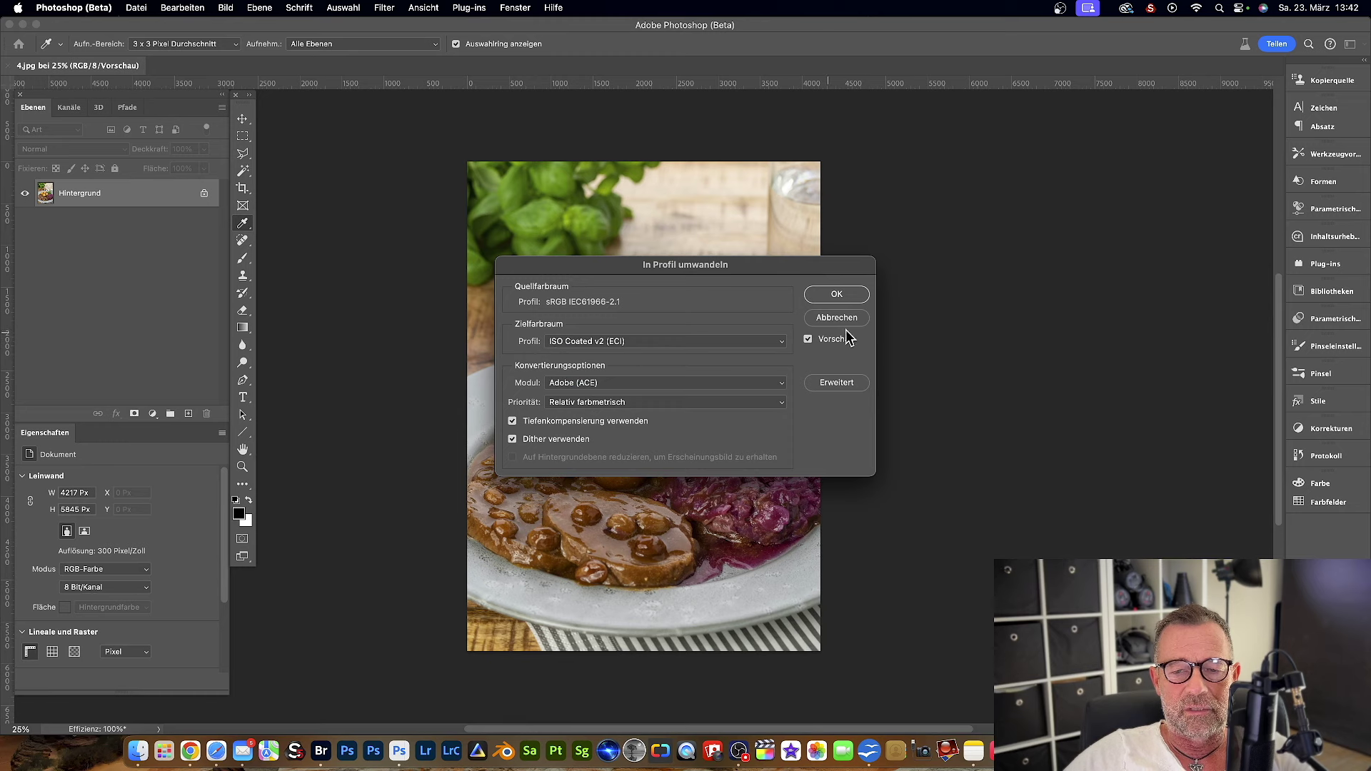
left_click(836, 294)
key("b")
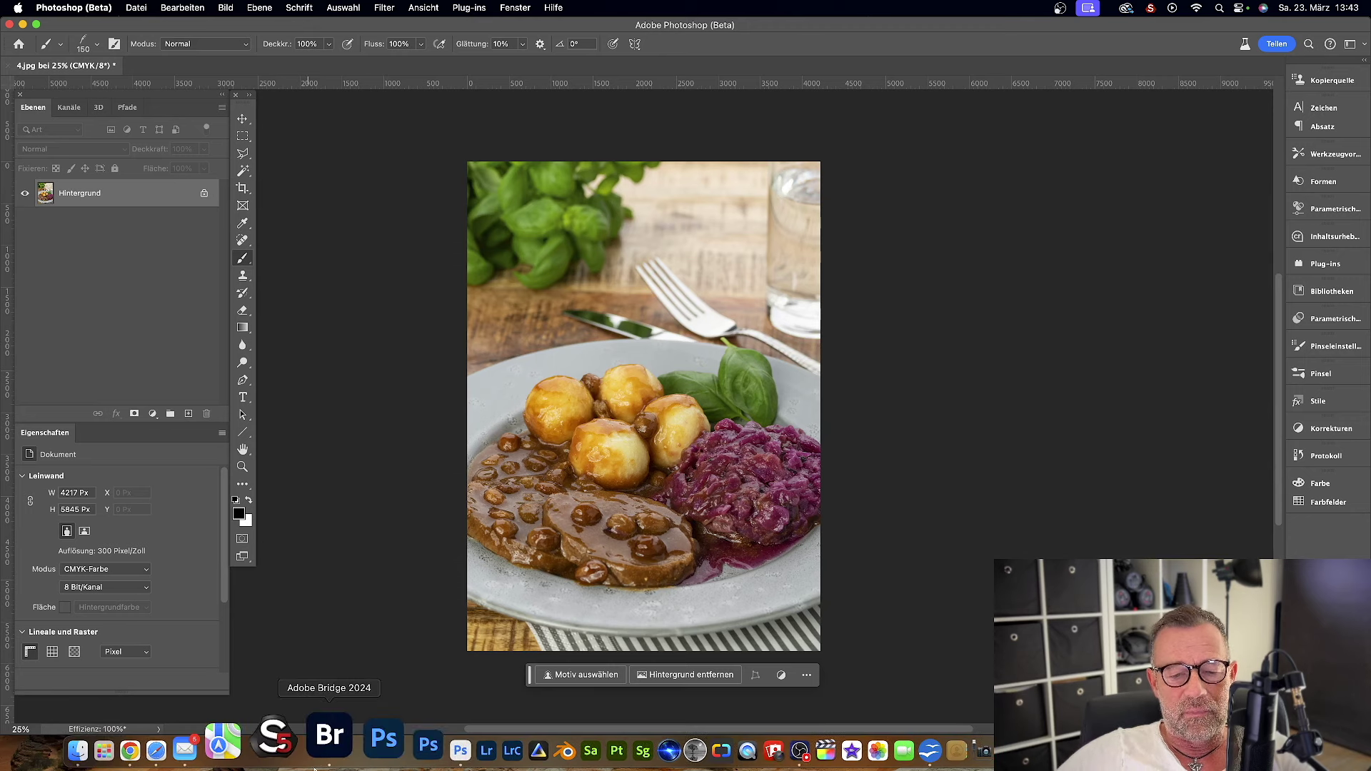
left_click(9, 64)
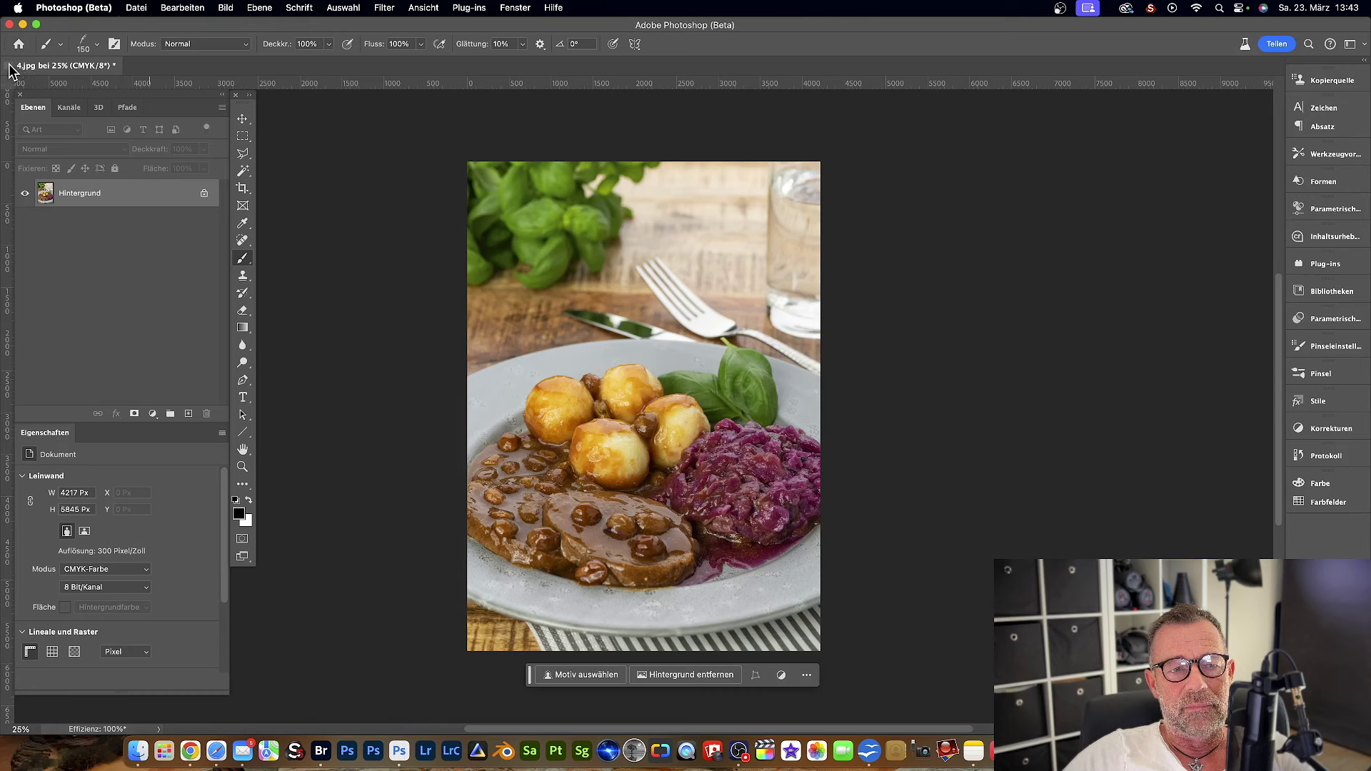
left_click(702, 283)
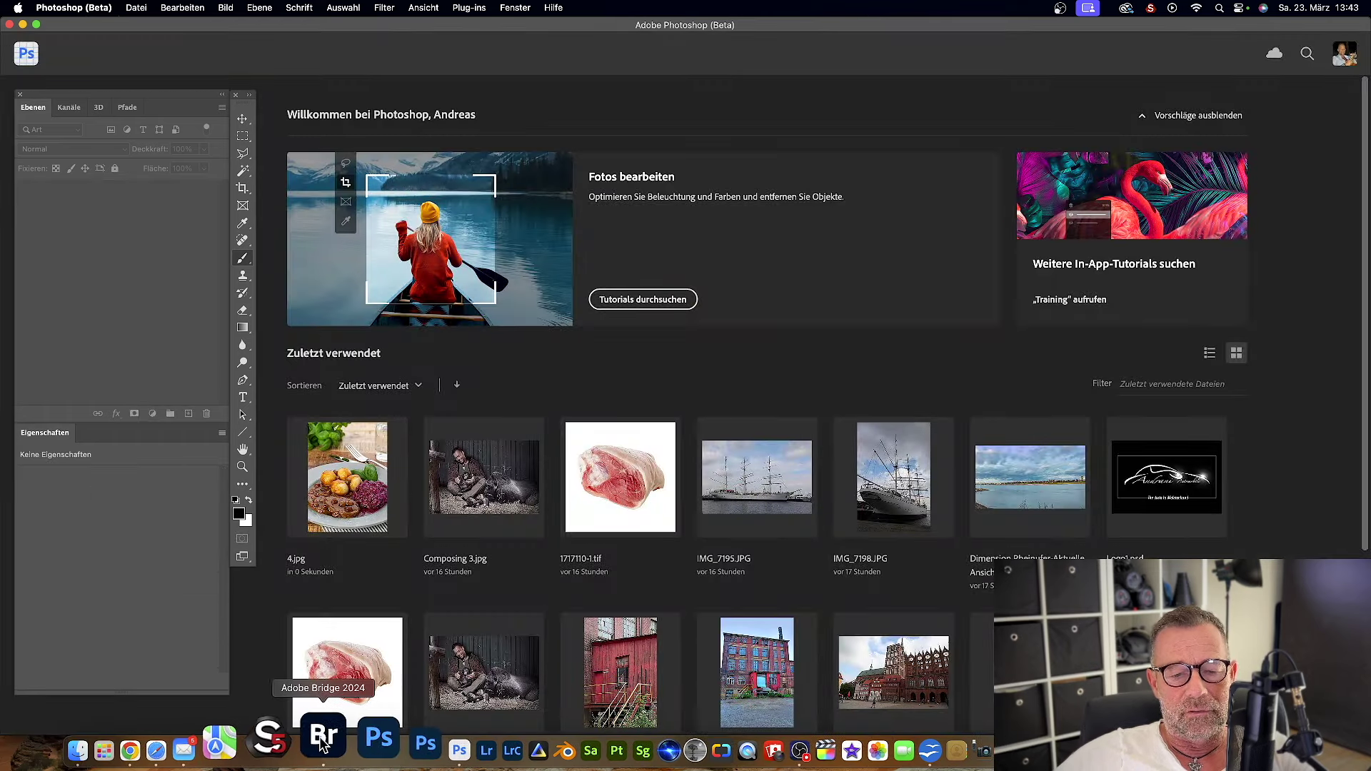
In Bridge, compare 3.tif with 4.jpg, which now shows ISO Coated v2 (ECI) CMYK
left_click(321, 743)
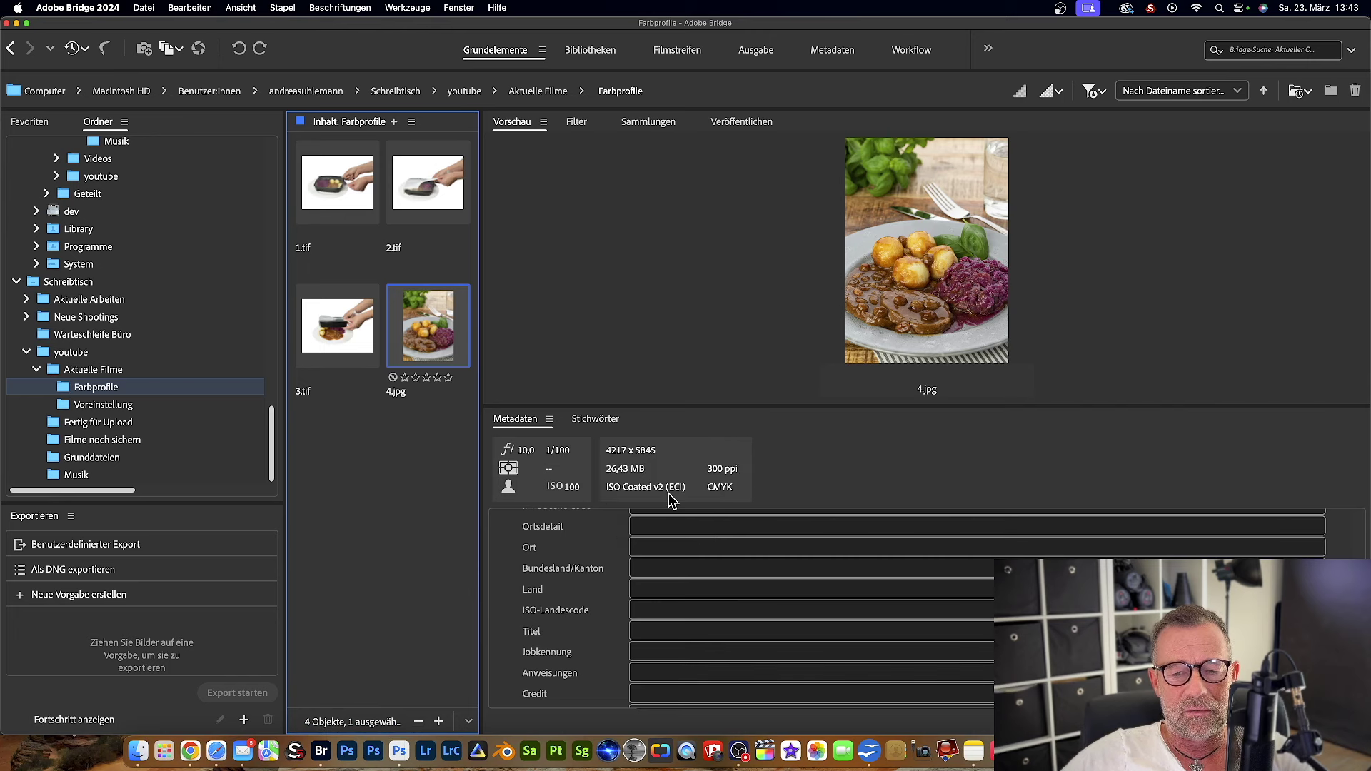
left_click(323, 318)
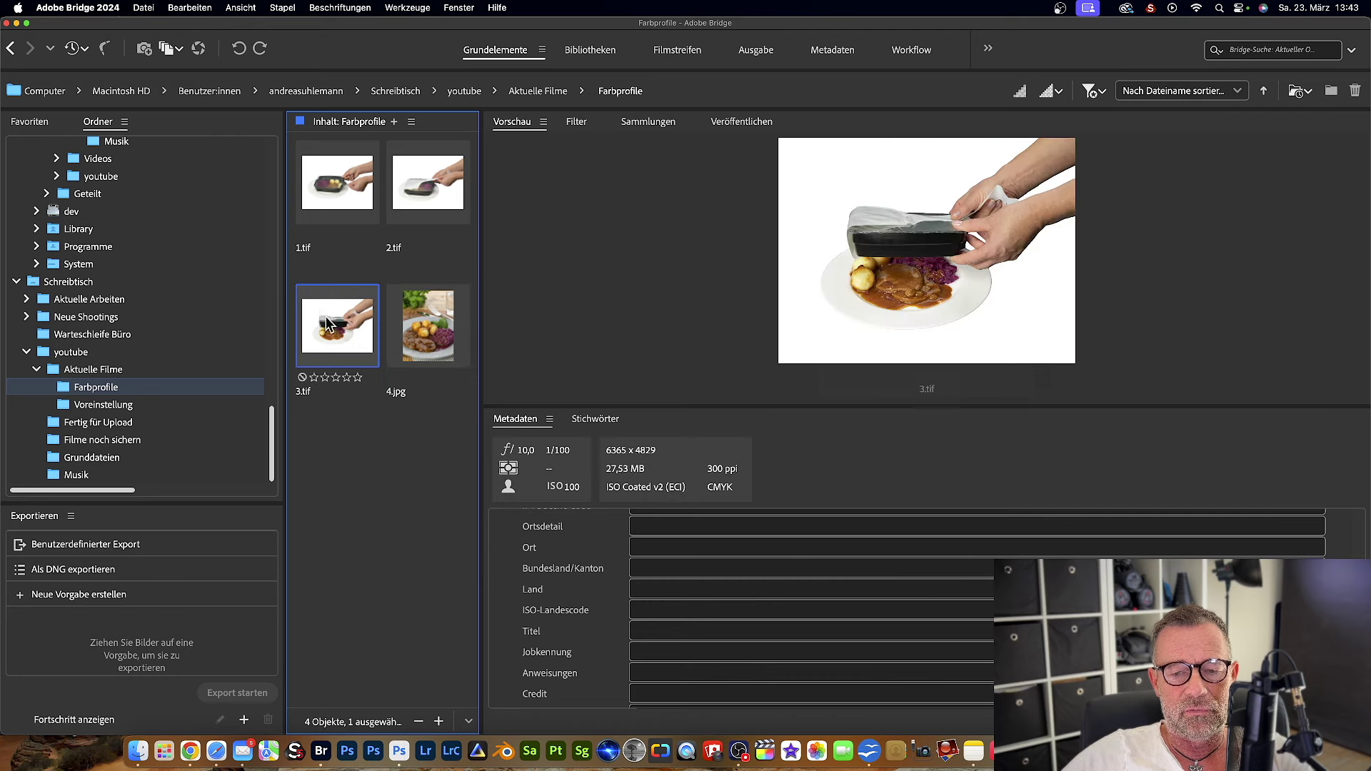
left_click(422, 341)
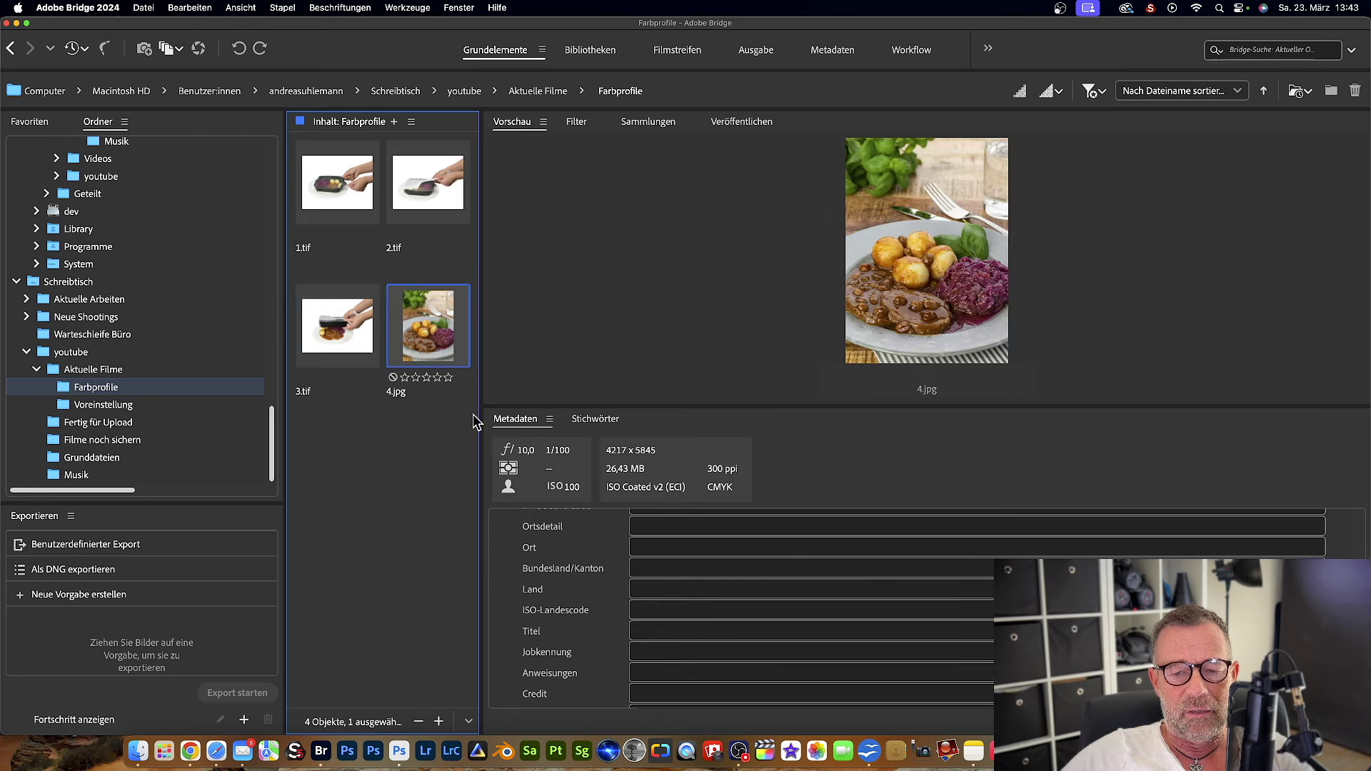